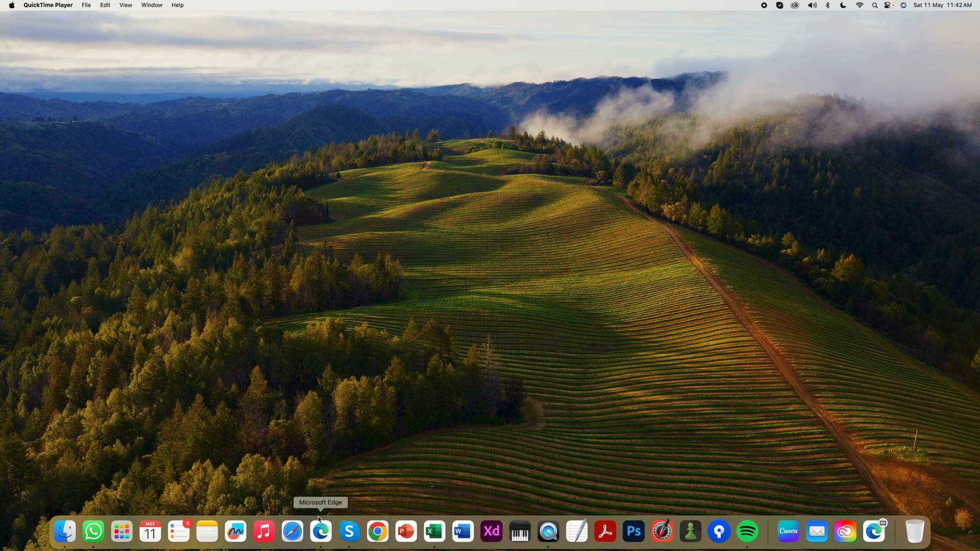
Open Microsoft Edge and load the Meta for Business site at ads.facebook.com.
{"action": "left_click", "coordinate": [321, 533]}
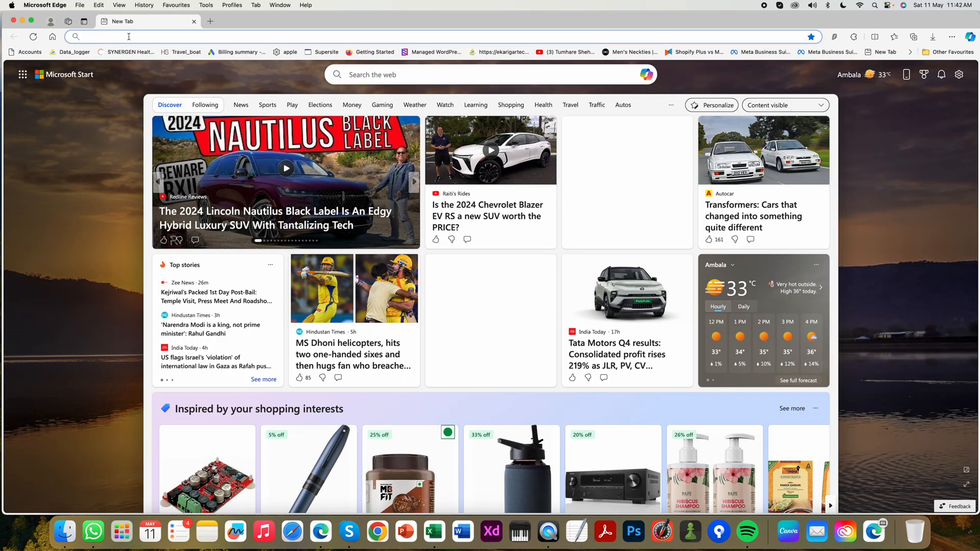
{"action": "type", "text": "f"}
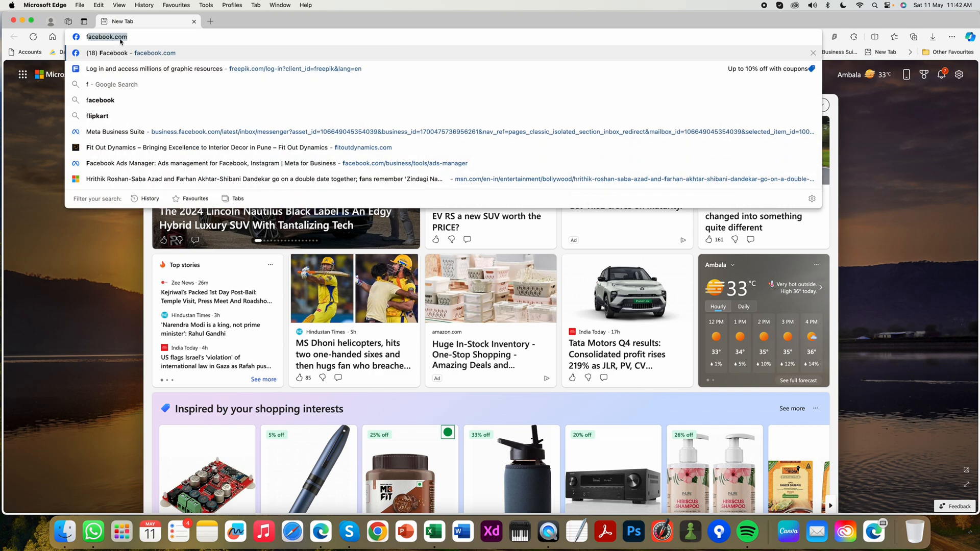
{"action": "key", "text": "BackSpace"}
{"action": "key", "text": "BackSpace"}
{"action": "type", "text": "ads"}
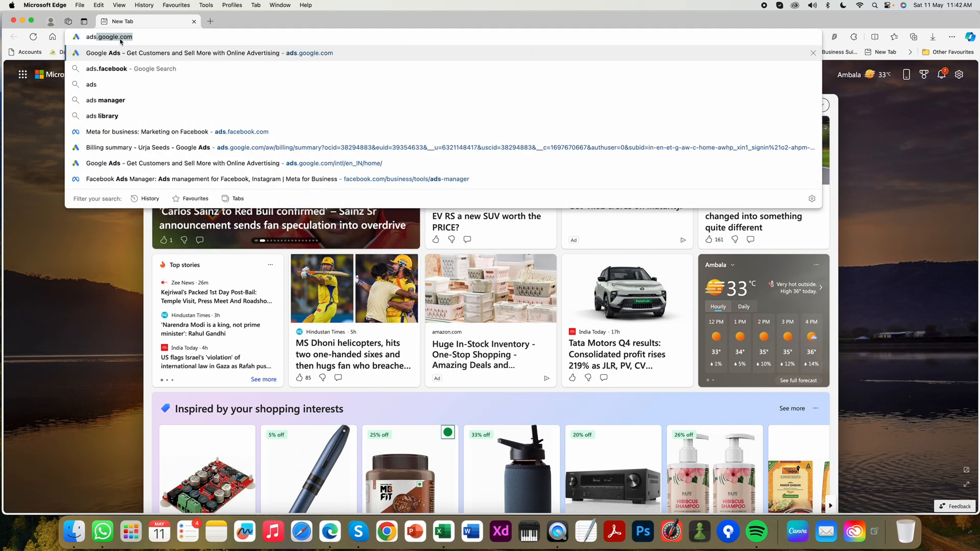
{"action": "type", "text": ".fac"}
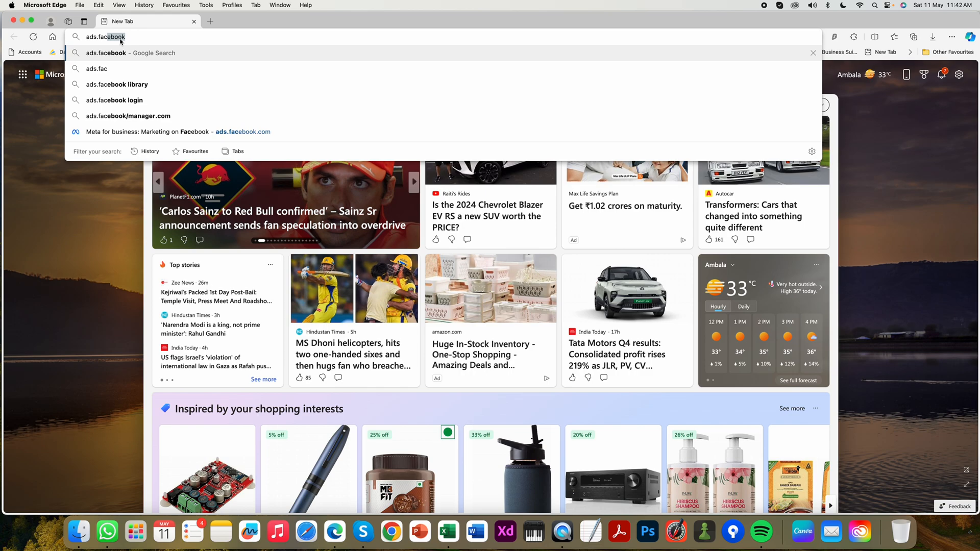
{"action": "key", "text": "Down"}
{"action": "key", "text": "Down"}
{"action": "key", "text": "Down"}
{"action": "key", "text": "Down"}
{"action": "key", "text": "Down"}
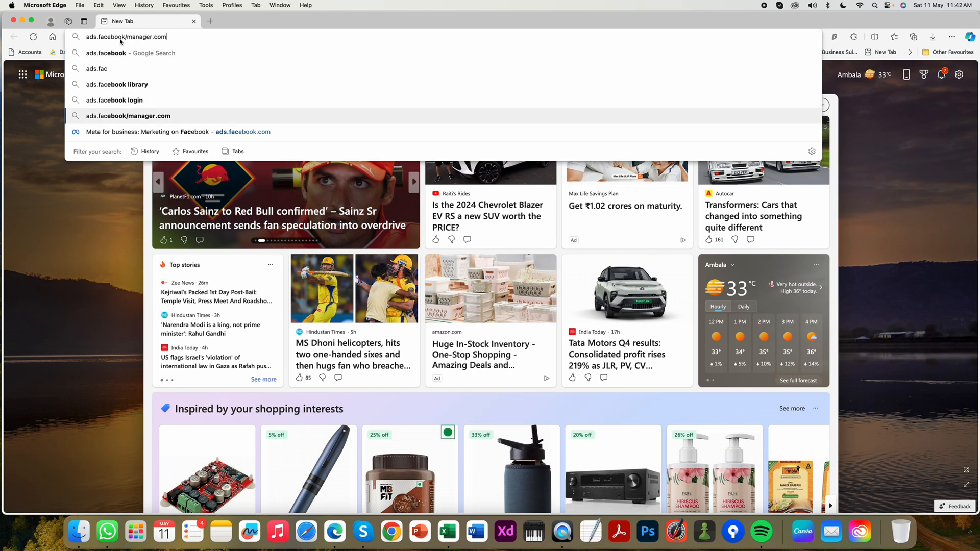
{"action": "key", "text": "Return"}
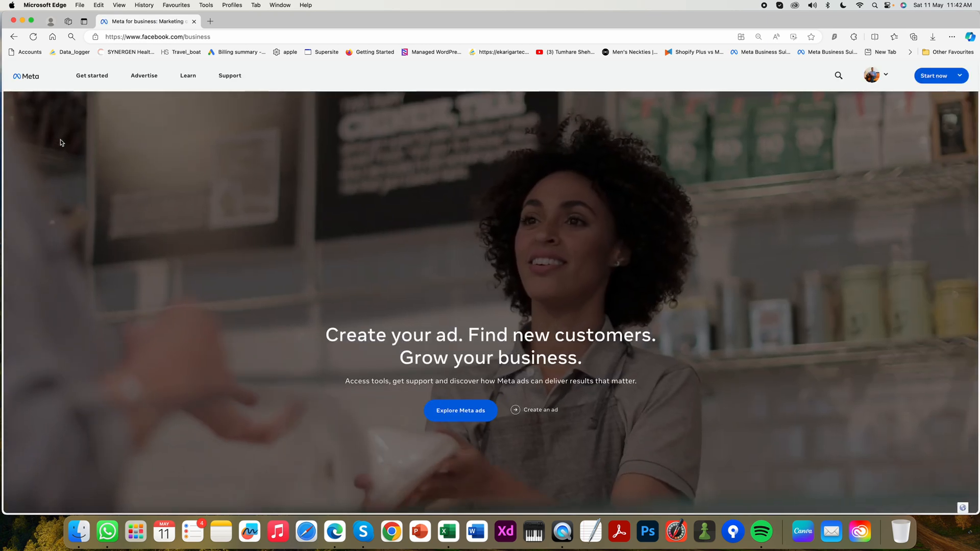
Go to Ads Manager from the Meta for Business site and show the account's Campaigns list.
{"action": "left_click", "coordinate": [872, 75]}
{"action": "mouse_move", "coordinate": [163, 79]}
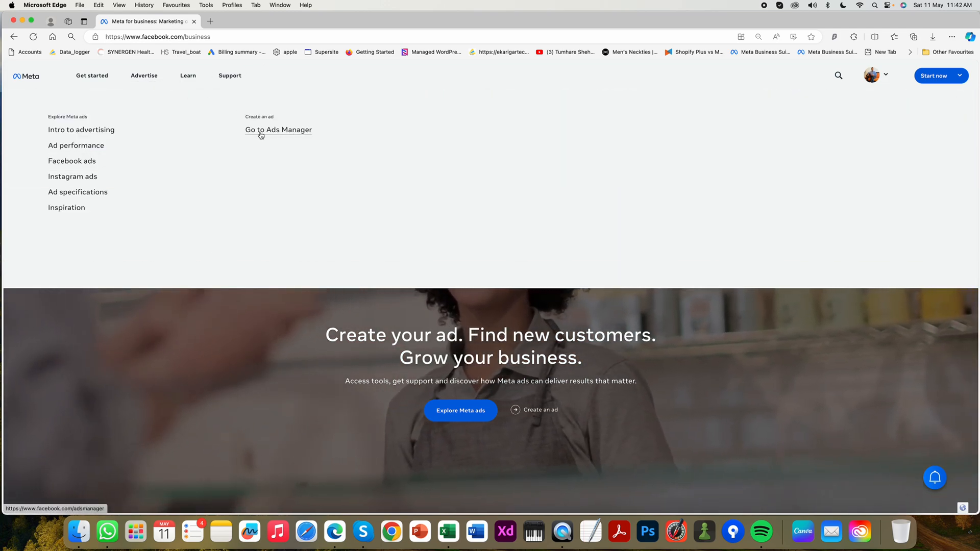
{"action": "left_click", "coordinate": [281, 134]}
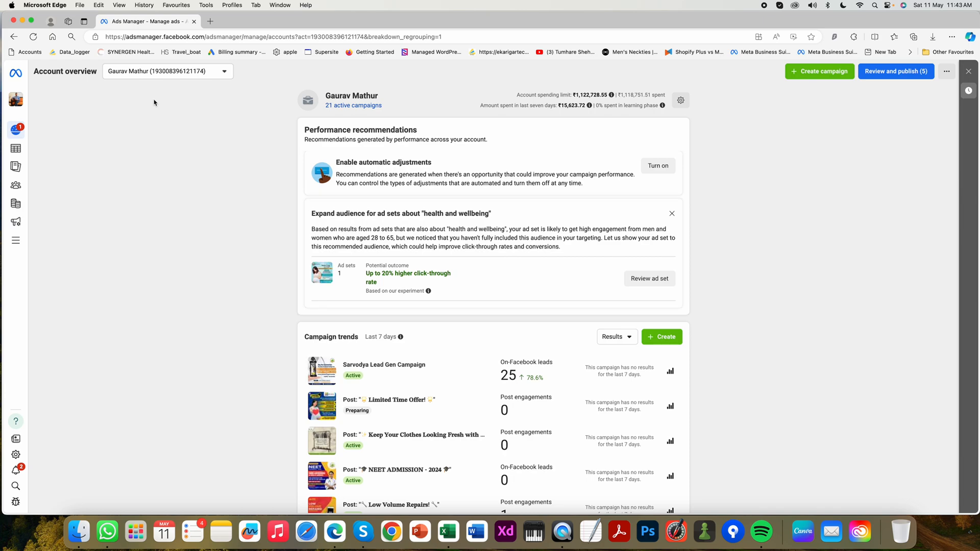
{"action": "mouse_move", "coordinate": [18, 160]}
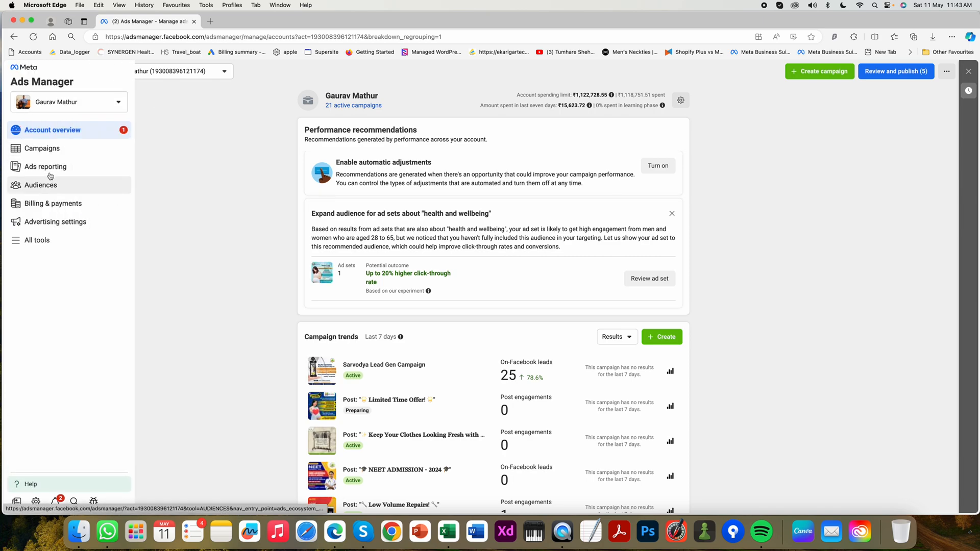
{"action": "left_click", "coordinate": [50, 151]}
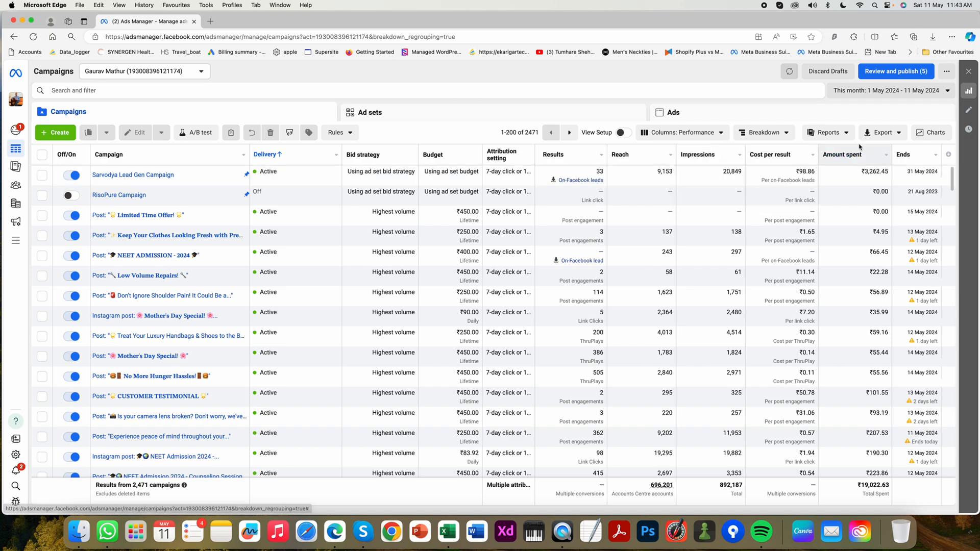
Set the campaign reporting date range to 10 May 2024 - 11 May 2024.
{"action": "left_click", "coordinate": [874, 96]}
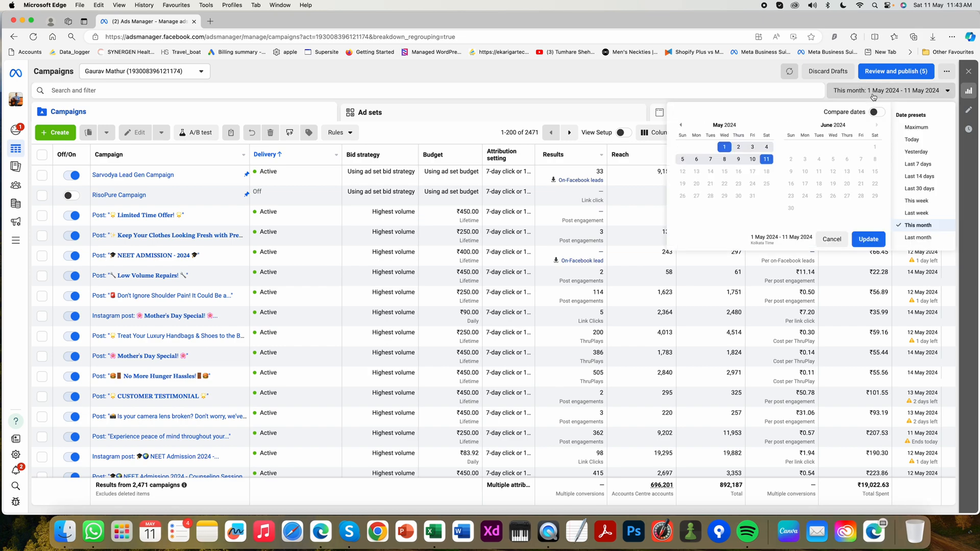
{"action": "left_click", "coordinate": [753, 161]}
{"action": "left_click", "coordinate": [766, 160]}
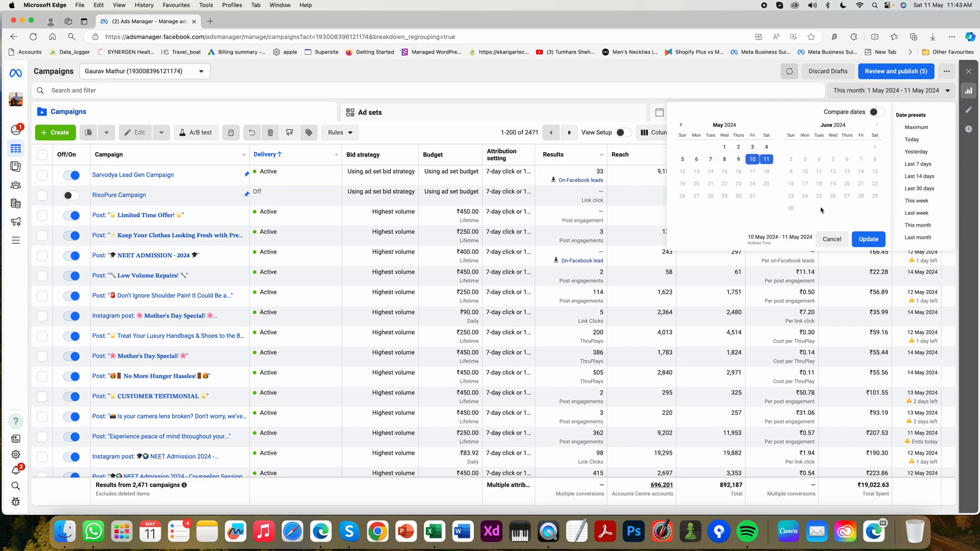
{"action": "left_click", "coordinate": [868, 239]}
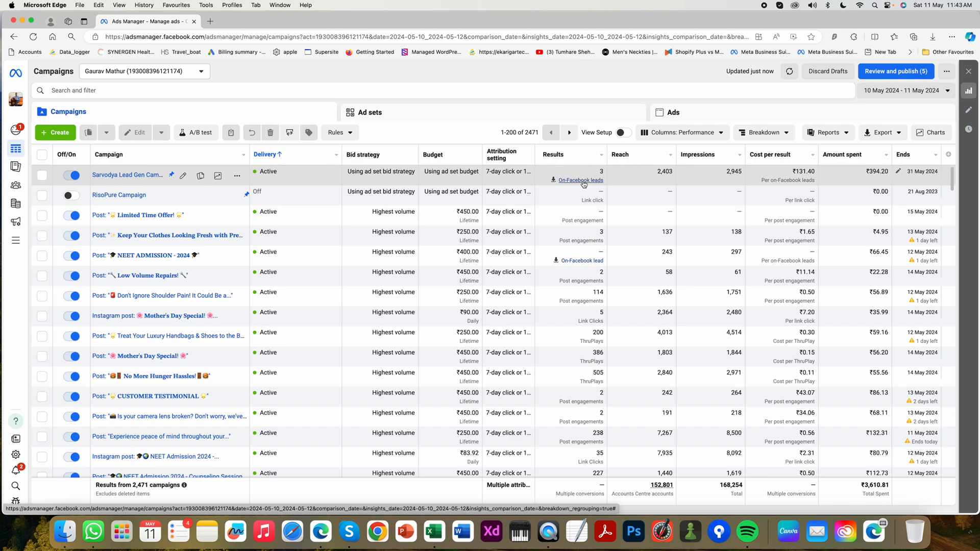
Download the on-Facebook leads of the Sarvodya Lead Gen Campaign's ad for 10 May 2024 - 11 May 2024 in XLS format.
{"action": "left_click", "coordinate": [582, 180]}
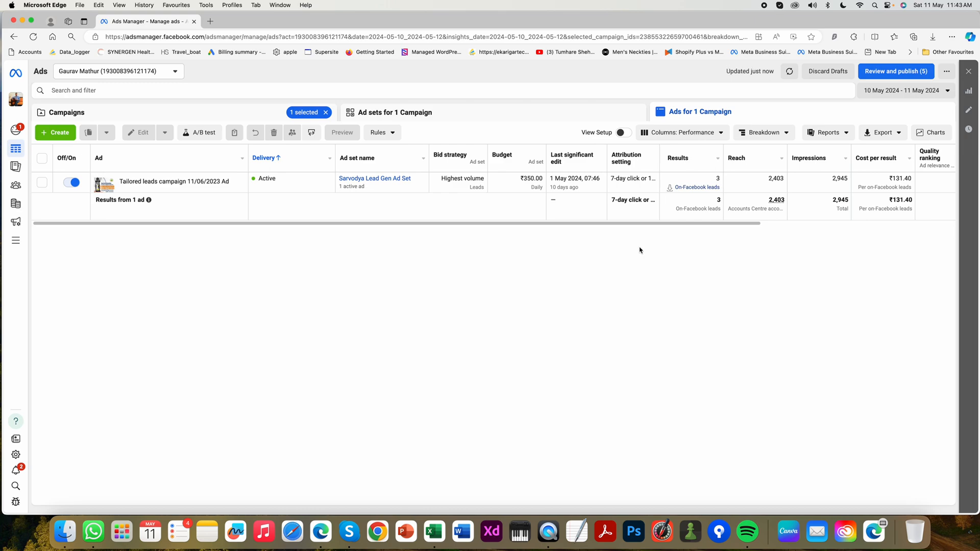
{"action": "left_click", "coordinate": [693, 188]}
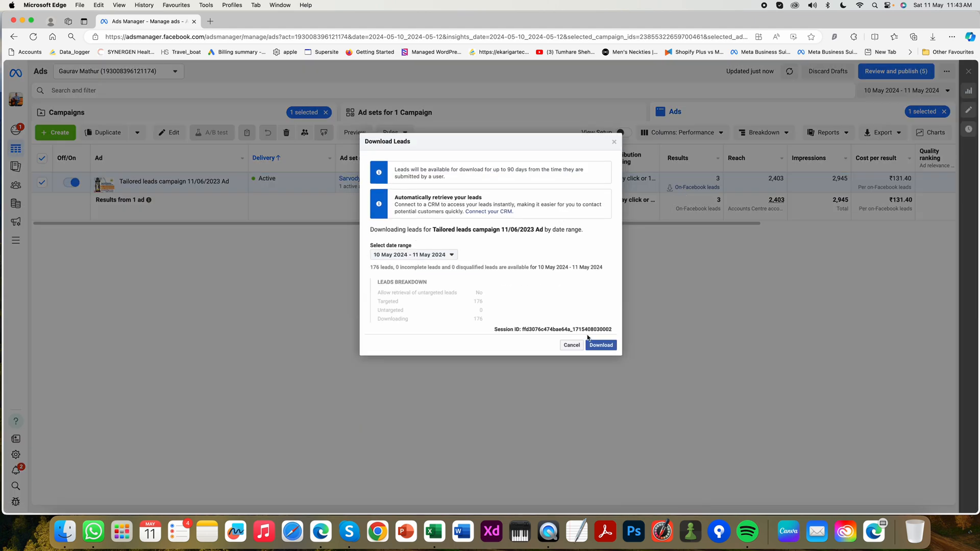
{"action": "left_click", "coordinate": [599, 346]}
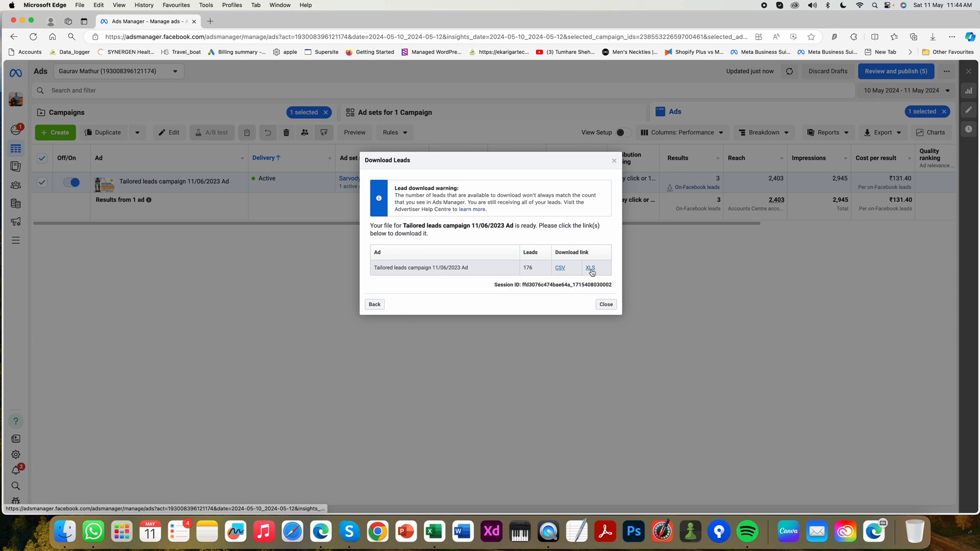
{"action": "left_click", "coordinate": [590, 269]}
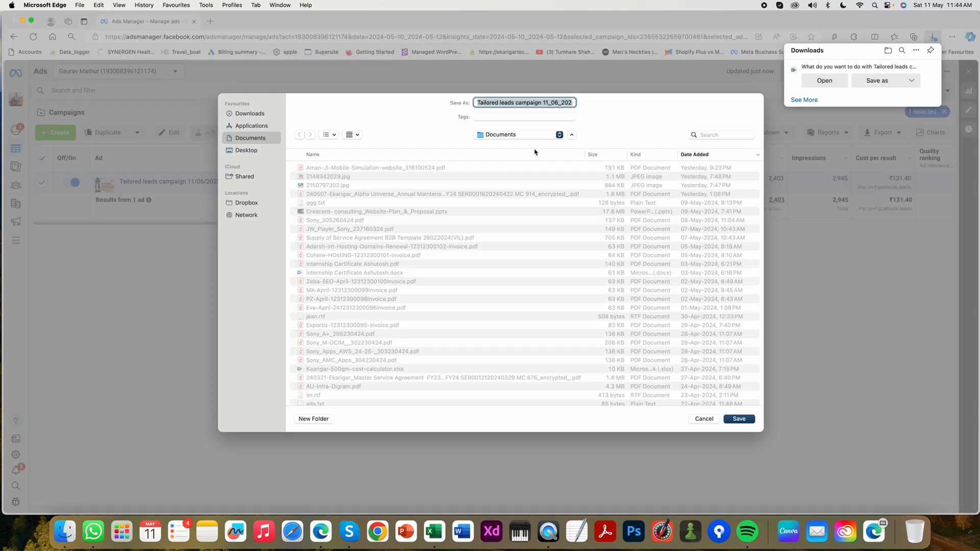
Save the leads file into the Sarvodaya-data-leads folder on the Desktop, keeping its suggested file name.
{"action": "left_click", "coordinate": [521, 136]}
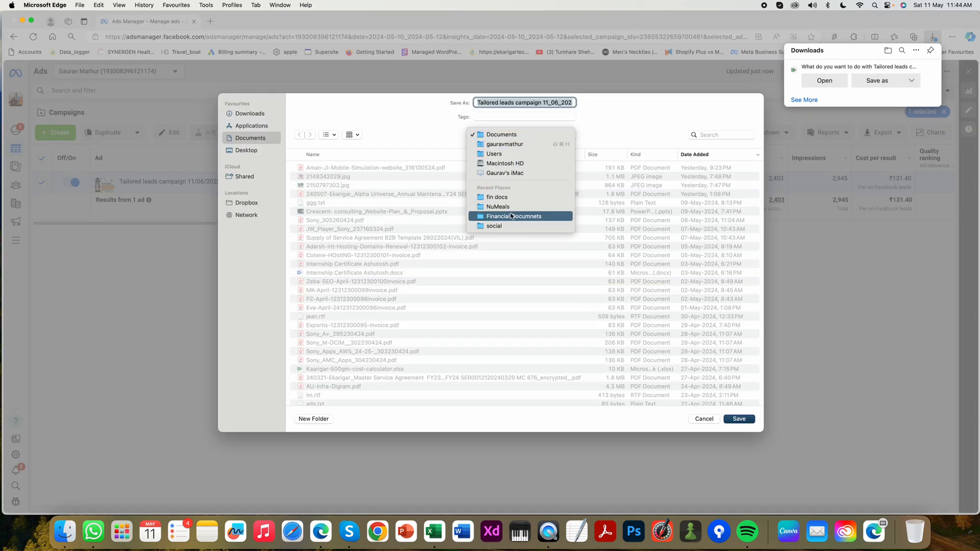
{"action": "left_click", "coordinate": [402, 110]}
{"action": "left_click", "coordinate": [247, 202]}
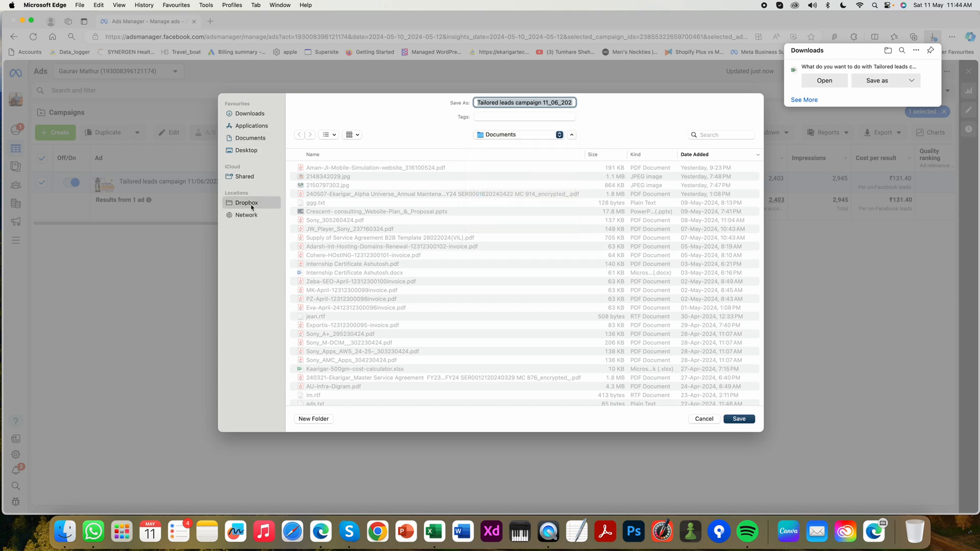
{"action": "left_click", "coordinate": [247, 150]}
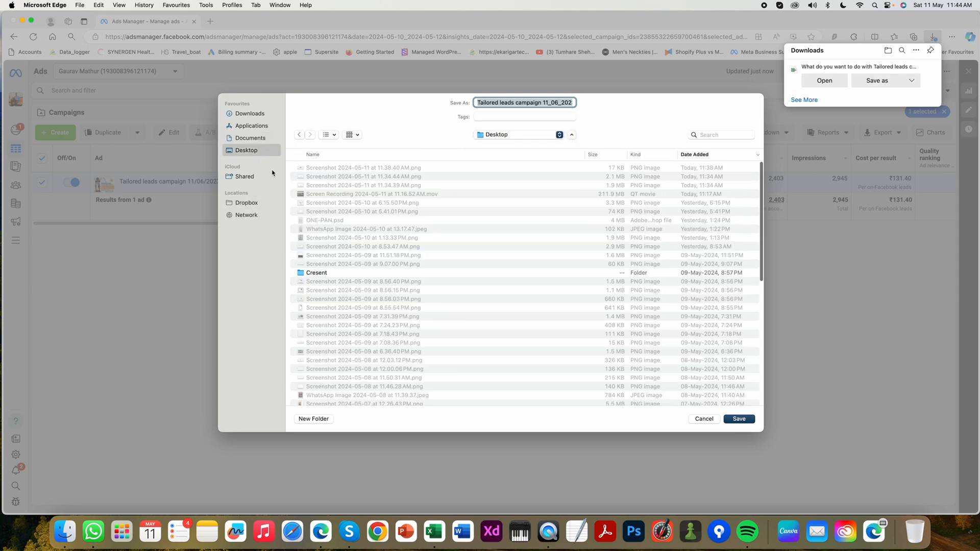
{"action": "left_click", "coordinate": [357, 275]}
{"action": "key", "text": "Down"}
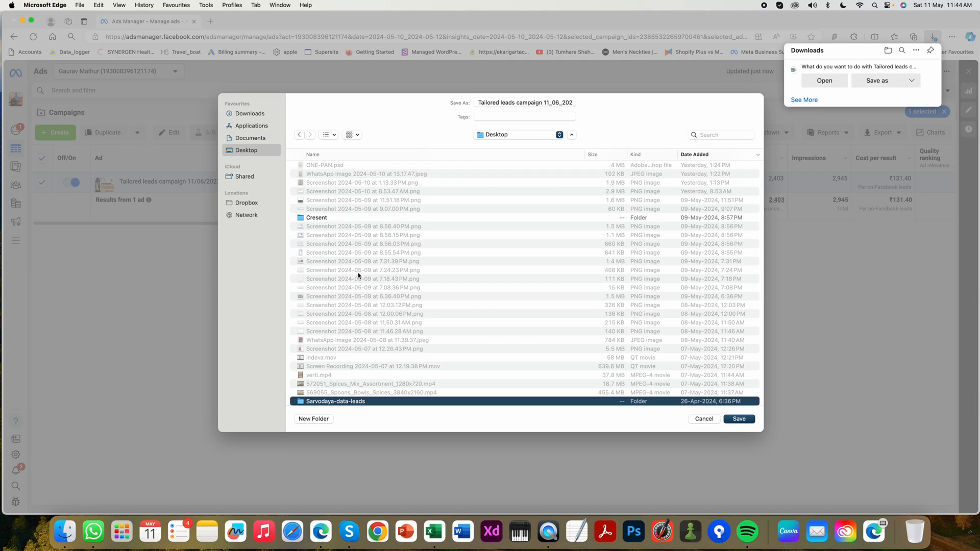
{"action": "scroll", "coordinate": [404, 398], "scroll_direction": "down", "scroll_amount": 2}
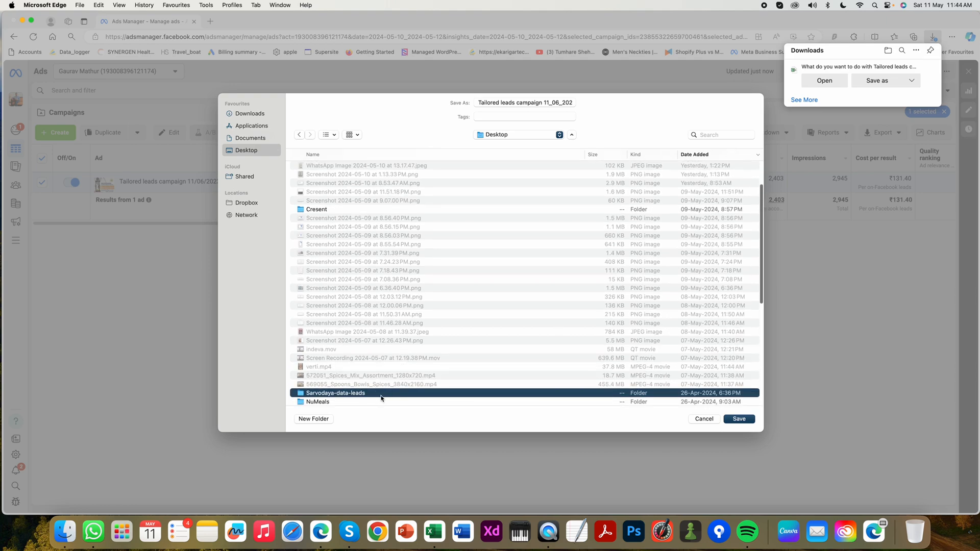
{"action": "double_click", "coordinate": [381, 398]}
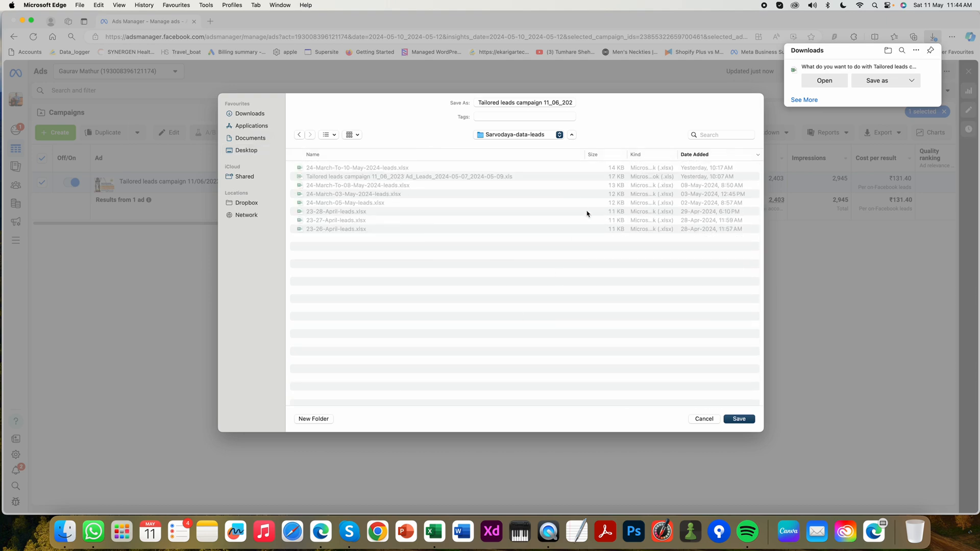
{"action": "left_click", "coordinate": [738, 419]}
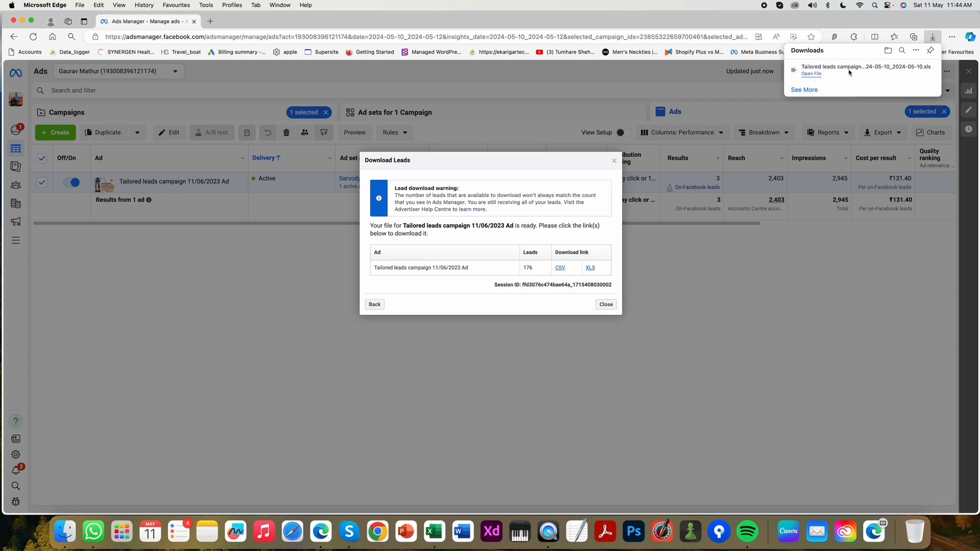
Open the downloaded leads file in Excel, accepting the format mismatch, and also open the recent workbook 24-March-To-10-May-2024-leads.
{"action": "left_click", "coordinate": [811, 74]}
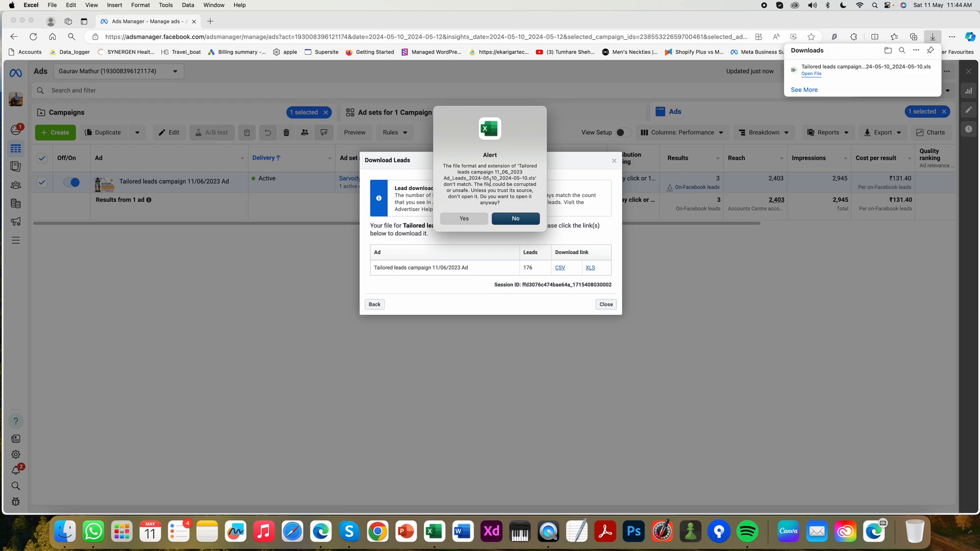
{"action": "left_click", "coordinate": [463, 219]}
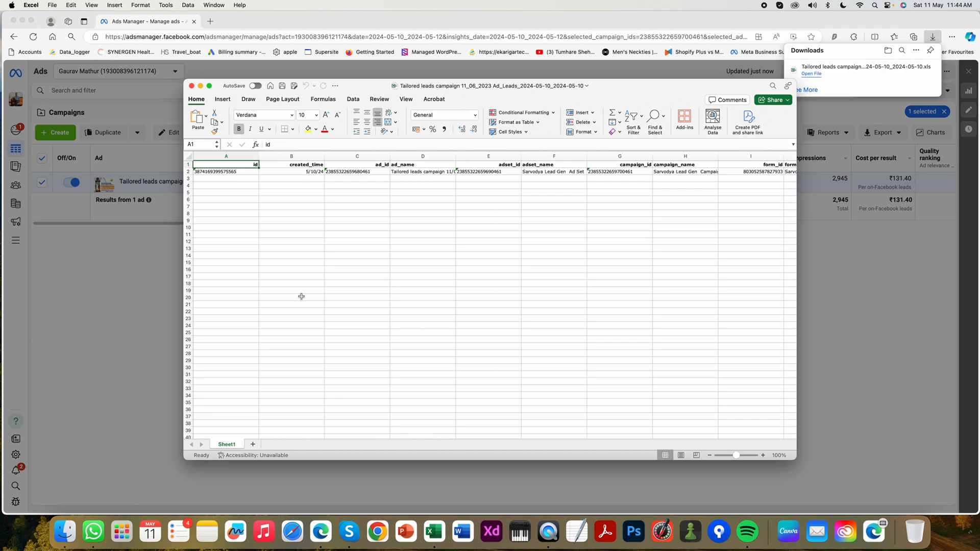
{"action": "left_click", "coordinate": [52, 6]}
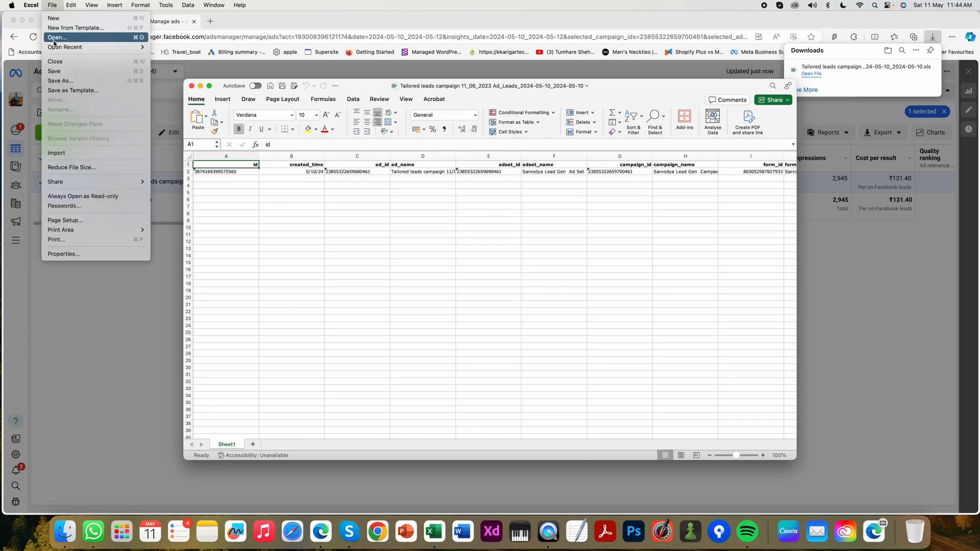
{"action": "mouse_move", "coordinate": [55, 49]}
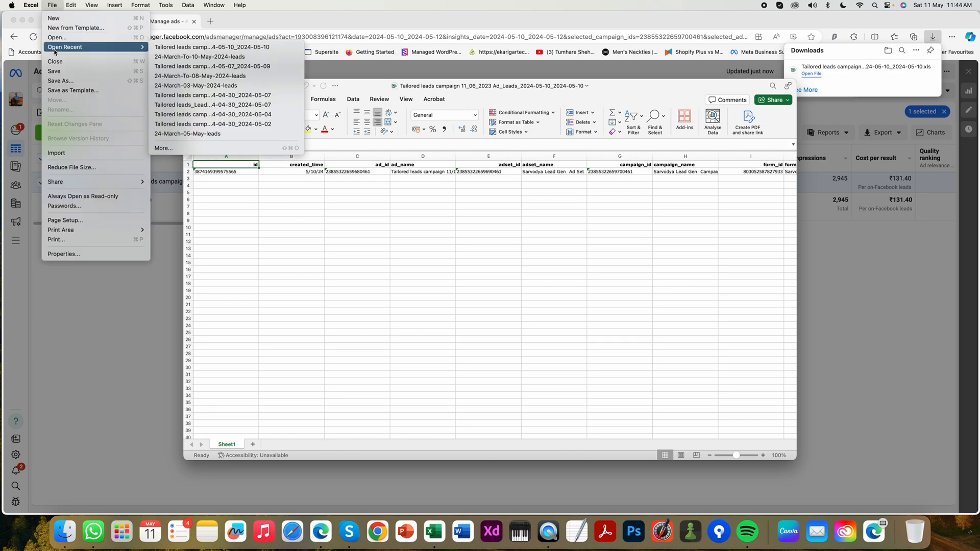
{"action": "left_click", "coordinate": [180, 57]}
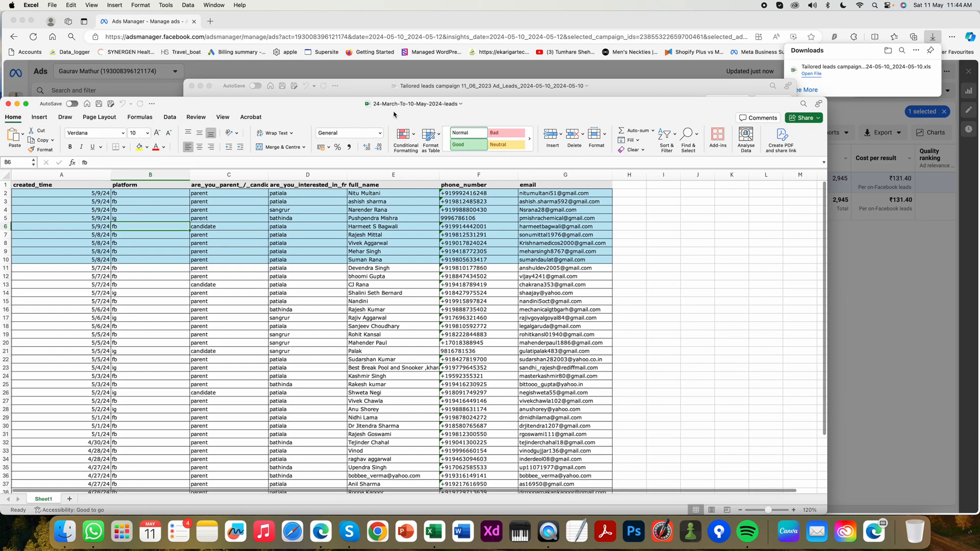
Enlarge the 24-March-To-10-May-2024-leads window, review its lead rows through to the last entry, and select the newest lead's created_time cell.
{"action": "left_click_drag", "start_coordinate": [277, 104], "coordinate": [311, 58]}
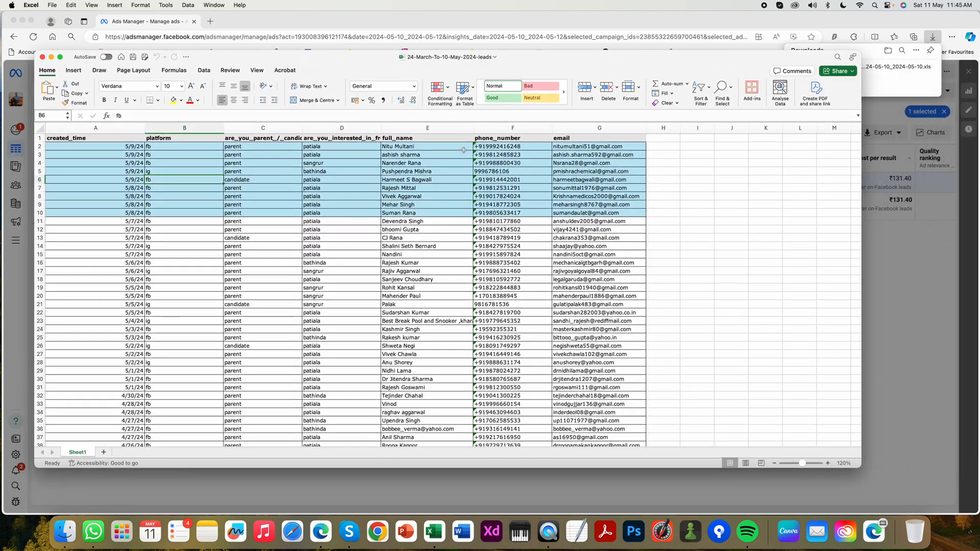
{"action": "left_click_drag", "start_coordinate": [860, 465], "coordinate": [923, 508]}
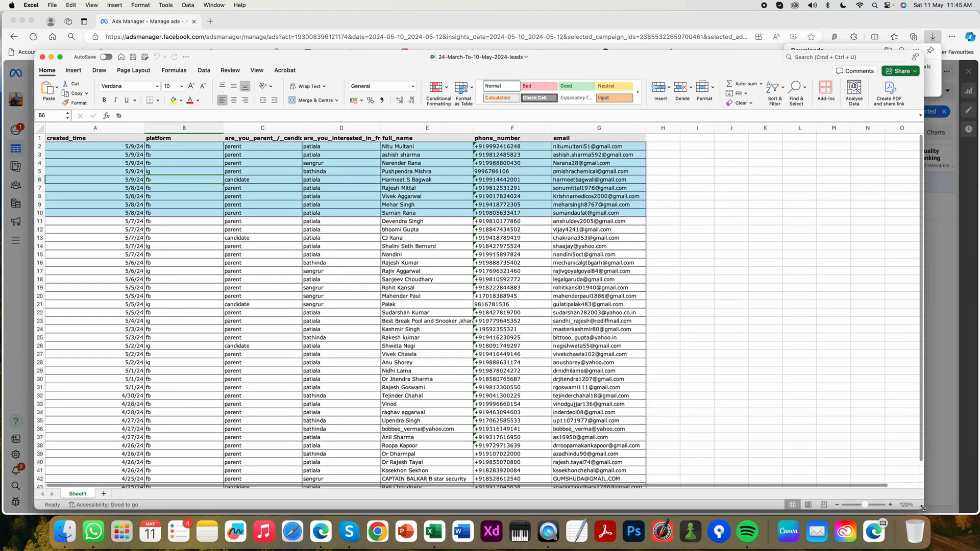
{"action": "scroll", "coordinate": [133, 370], "scroll_direction": "down", "scroll_amount": 4}
{"action": "scroll", "coordinate": [133, 369], "scroll_direction": "down", "scroll_amount": 1}
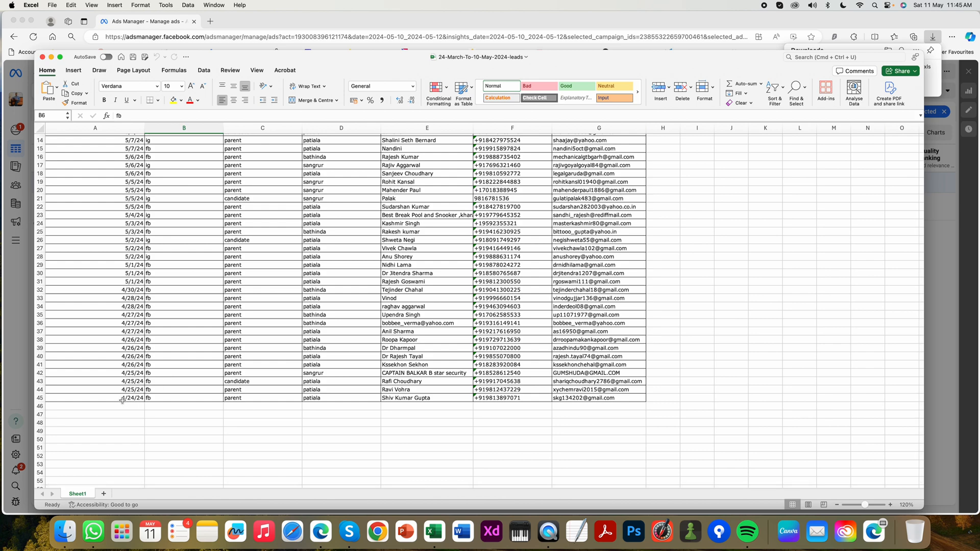
{"action": "scroll", "coordinate": [133, 393], "scroll_direction": "up", "scroll_amount": 5}
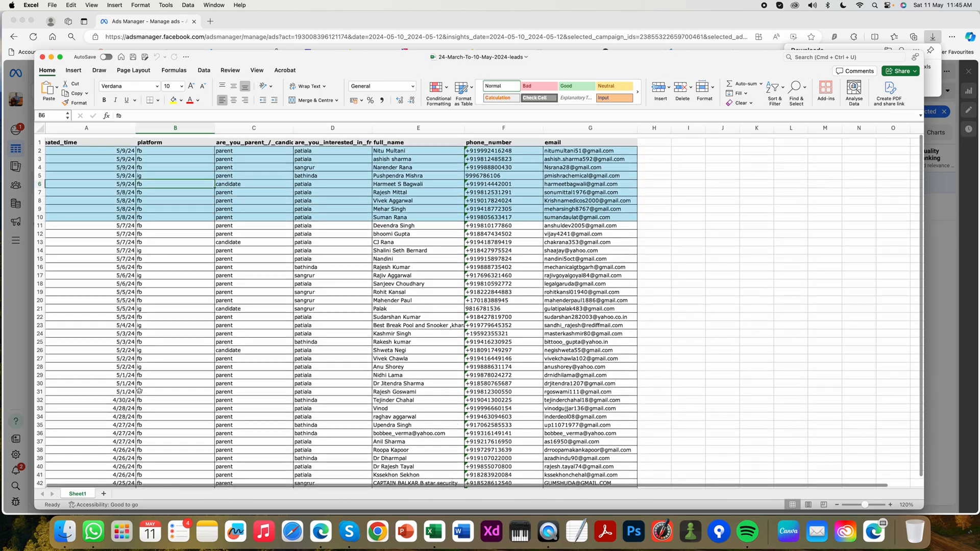
{"action": "scroll", "coordinate": [139, 391], "scroll_direction": "down", "scroll_amount": 1}
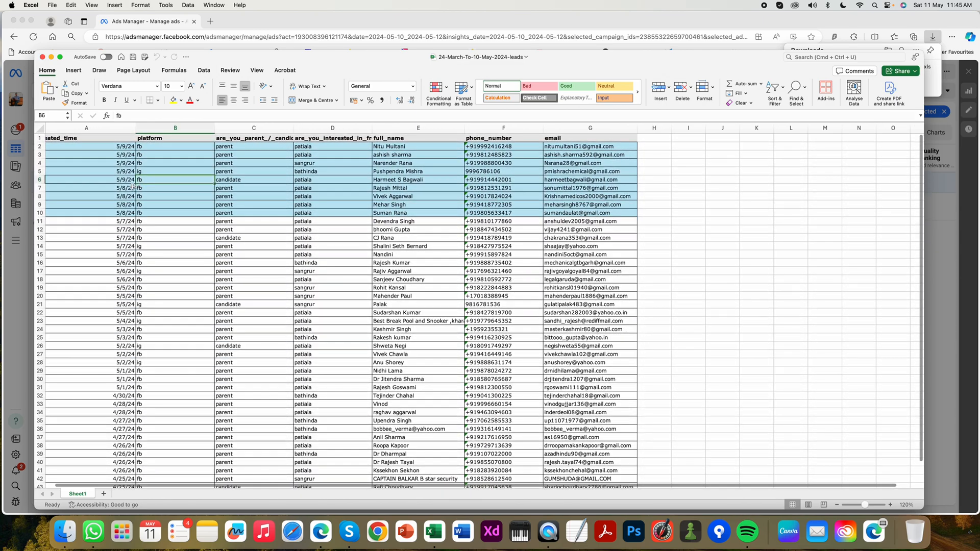
{"action": "left_click", "coordinate": [124, 147]}
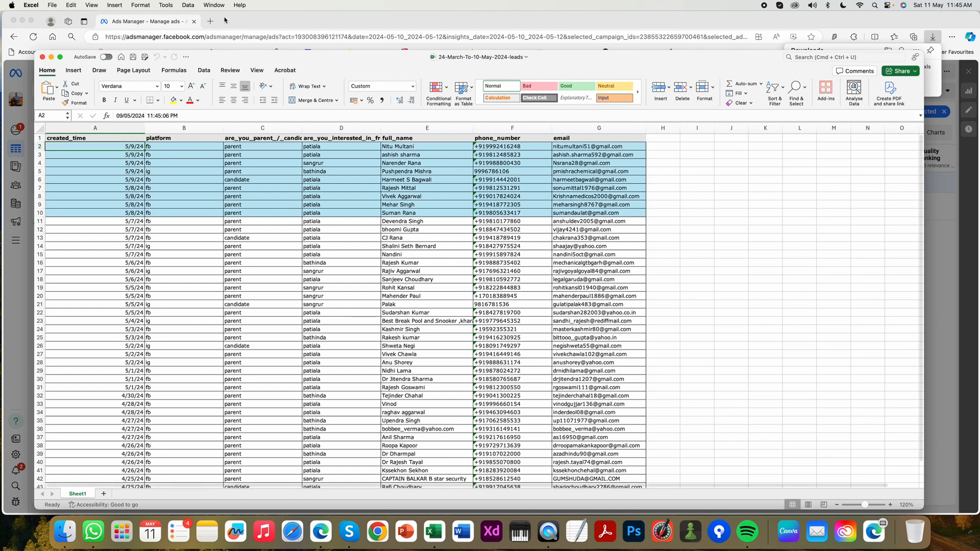
View the downloaded Tailored leads campaign workbook, and return to the 24-March-To-10-May-2024-leads workbook.
{"action": "left_click", "coordinate": [166, 26]}
{"action": "left_click", "coordinate": [434, 532]}
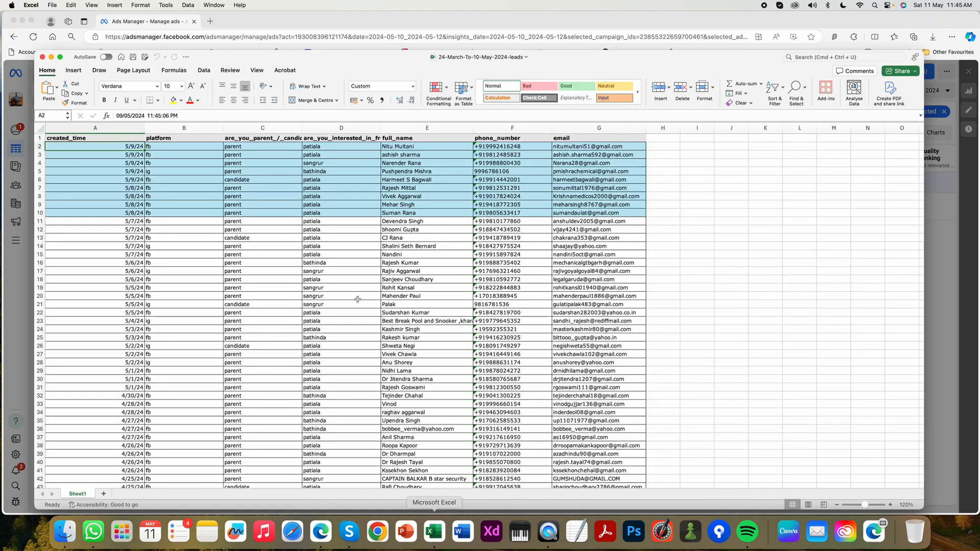
{"action": "left_click", "coordinate": [214, 5]}
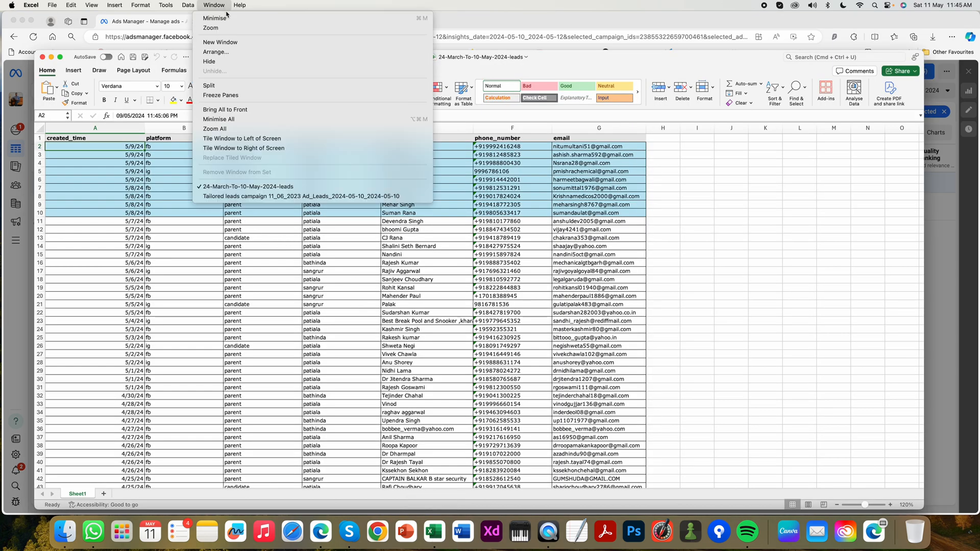
{"action": "left_click", "coordinate": [286, 197]}
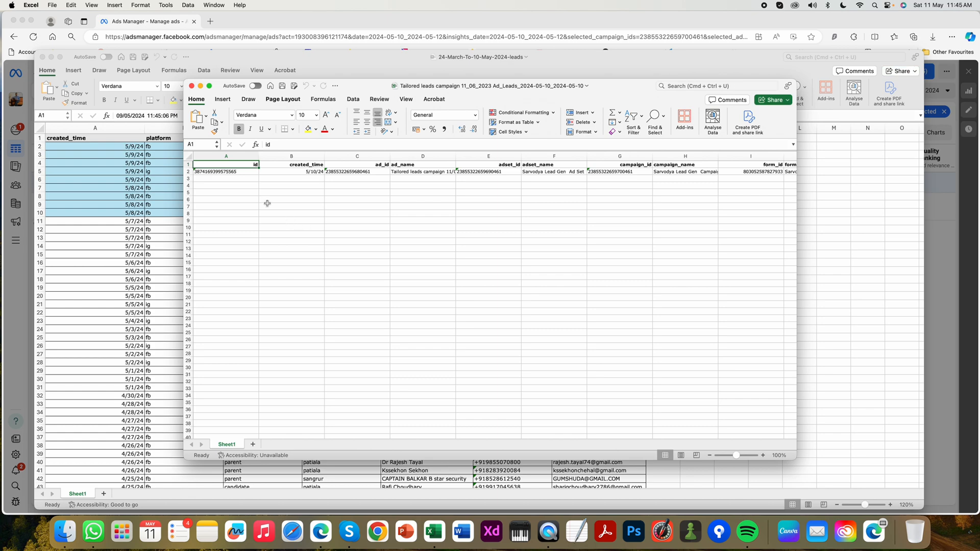
{"action": "left_click", "coordinate": [225, 58]}
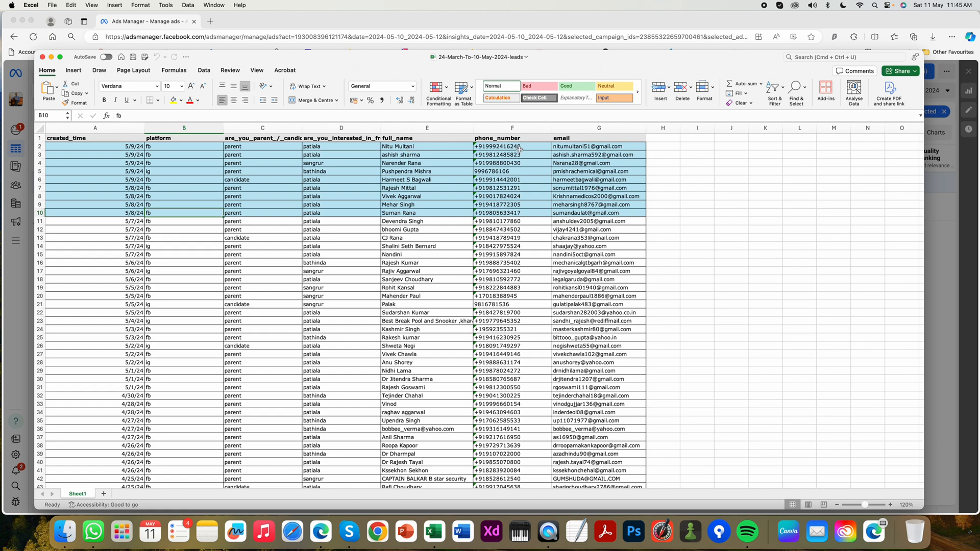
Check the newest lead's fields in row 2, from email back to created_time.
{"action": "left_click", "coordinate": [568, 148]}
{"action": "left_click", "coordinate": [505, 148]}
{"action": "left_click", "coordinate": [429, 148]}
{"action": "left_click", "coordinate": [347, 147]}
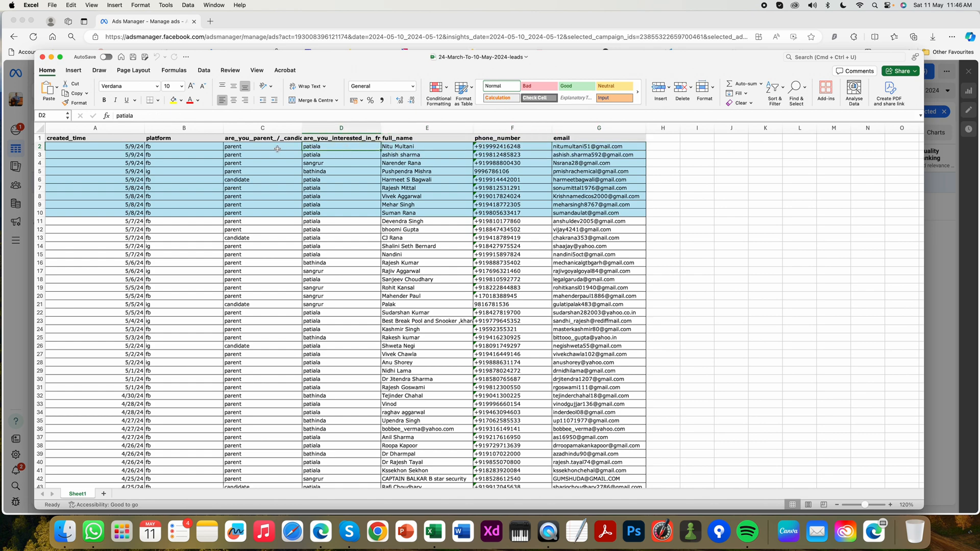
{"action": "left_click", "coordinate": [263, 148]}
{"action": "left_click", "coordinate": [204, 149]}
{"action": "left_click", "coordinate": [81, 148]}
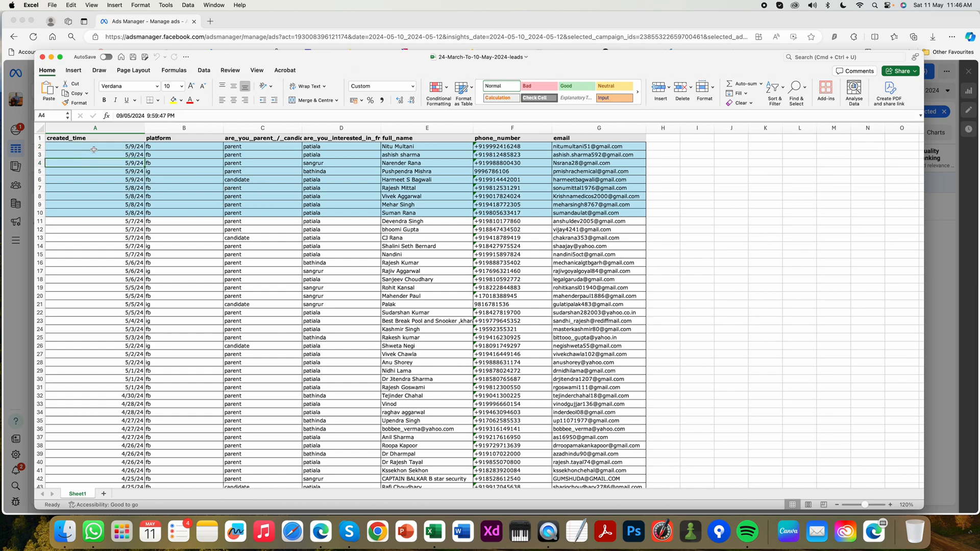
Insert an empty row above the newest lead, directly below the header row.
{"action": "key", "text": "shift+space"}
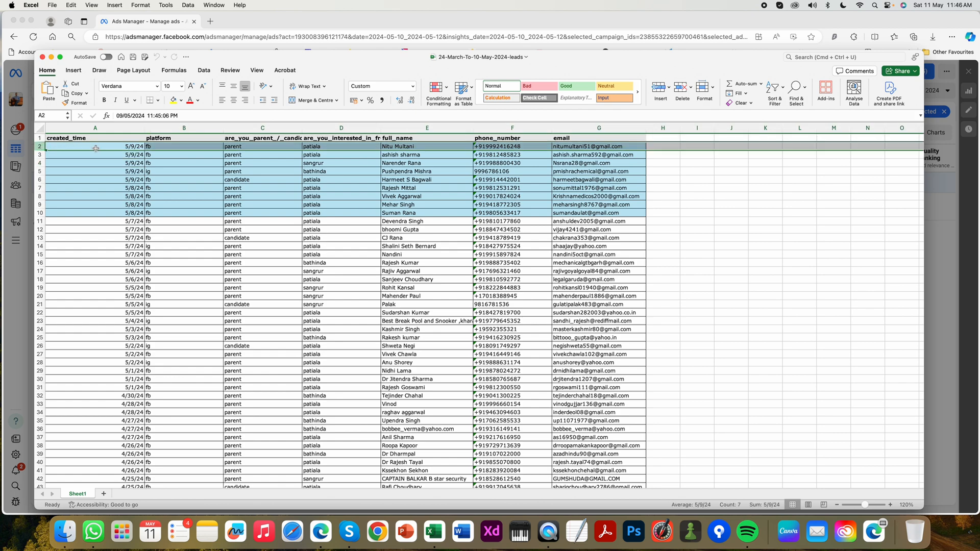
{"action": "right_click", "coordinate": [60, 149]}
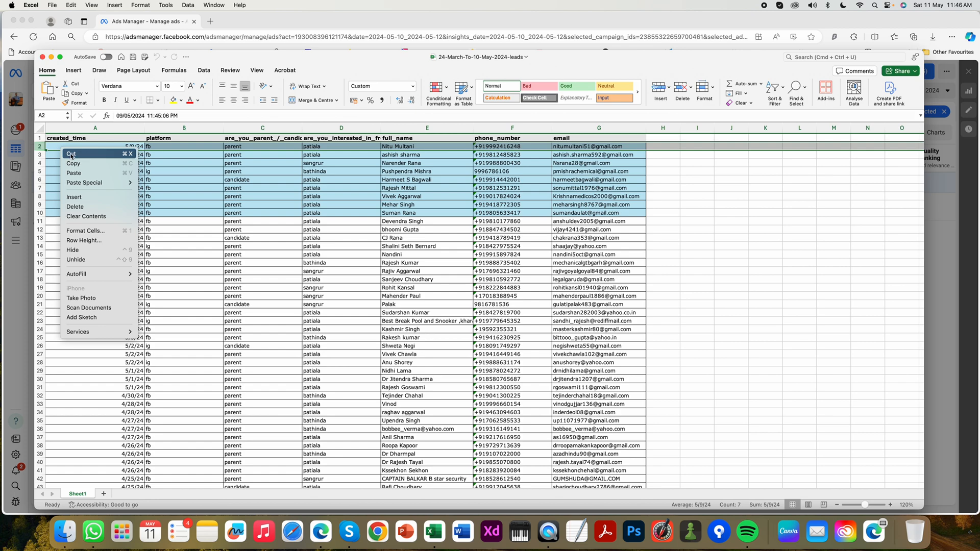
{"action": "left_click", "coordinate": [74, 197]}
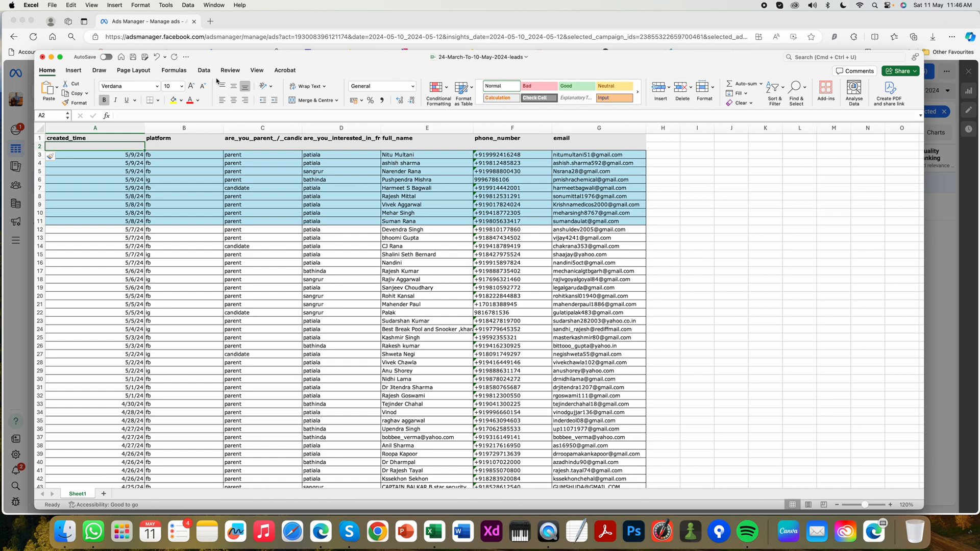
Bring the Tailored leads campaign workbook forward and delete its id column.
{"action": "left_click", "coordinate": [214, 5]}
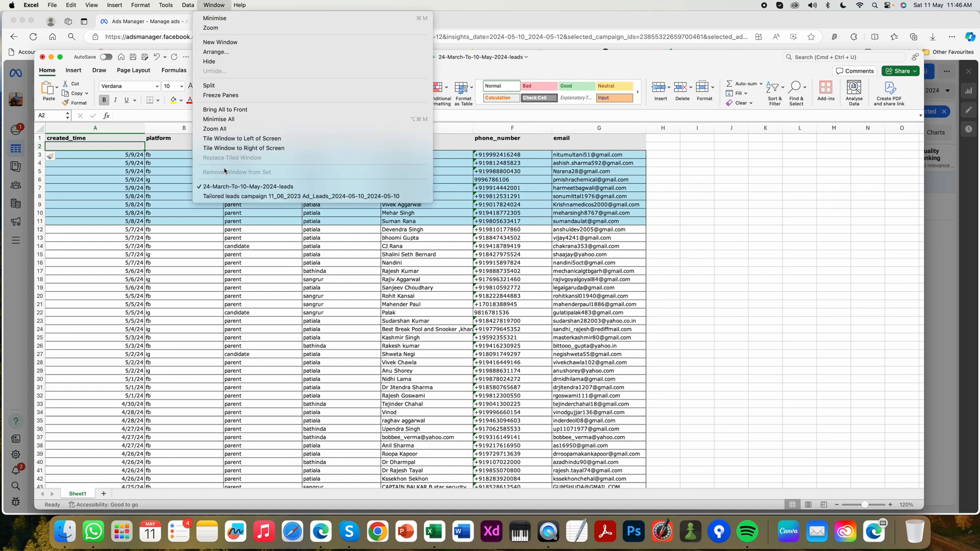
{"action": "left_click", "coordinate": [224, 197]}
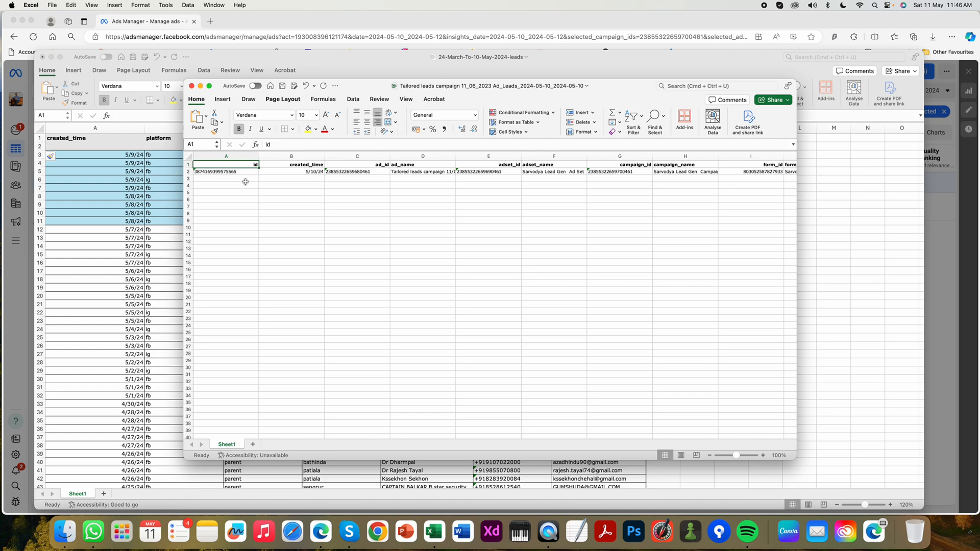
{"action": "left_click", "coordinate": [236, 156]}
{"action": "right_click", "coordinate": [216, 204]}
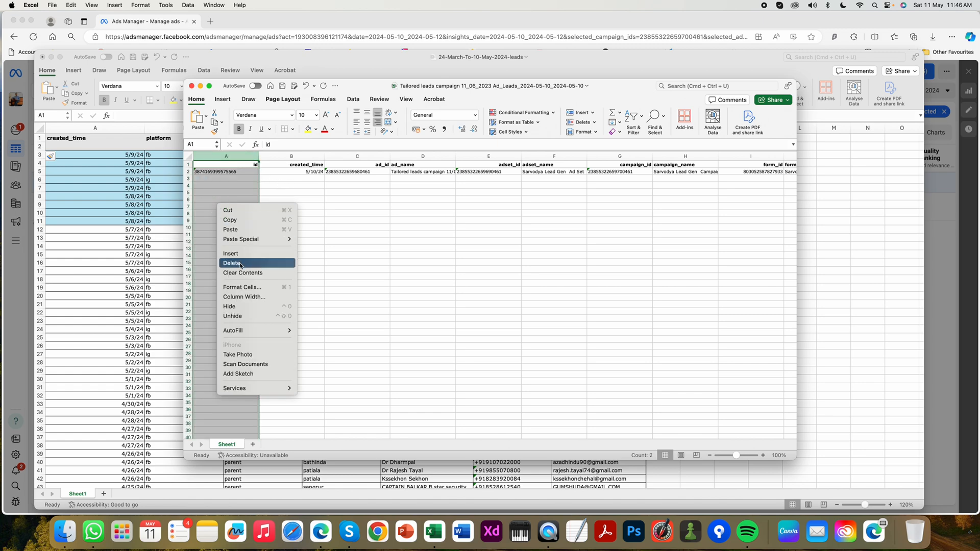
{"action": "left_click", "coordinate": [240, 257]}
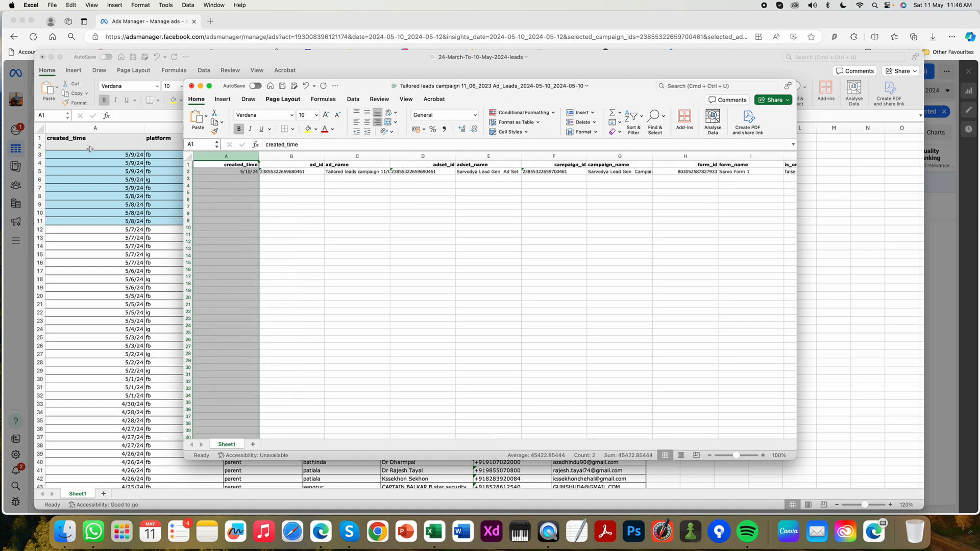
Delete the columns from ad_id through is_organic in the downloaded leads sheet.
{"action": "left_click", "coordinate": [314, 156]}
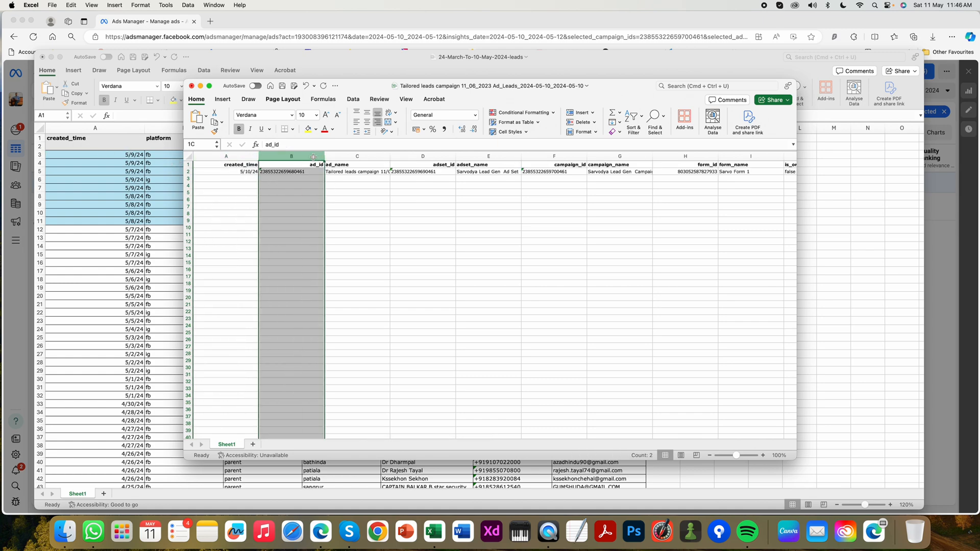
{"action": "left_click_drag", "start_coordinate": [313, 156], "coordinate": [604, 231]}
{"action": "scroll", "coordinate": [604, 231], "scroll_direction": "right", "scroll_amount": 3}
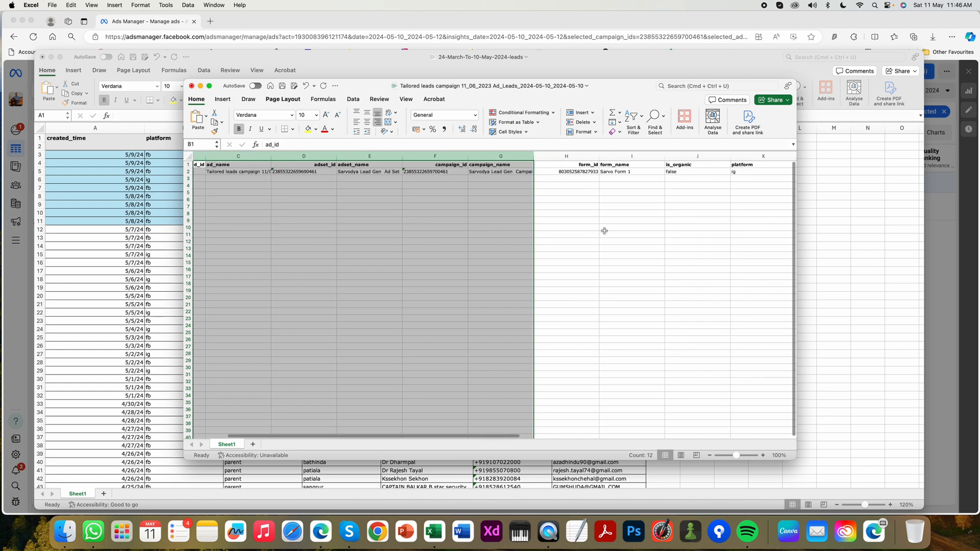
{"action": "left_click", "coordinate": [572, 156], "text": "shift"}
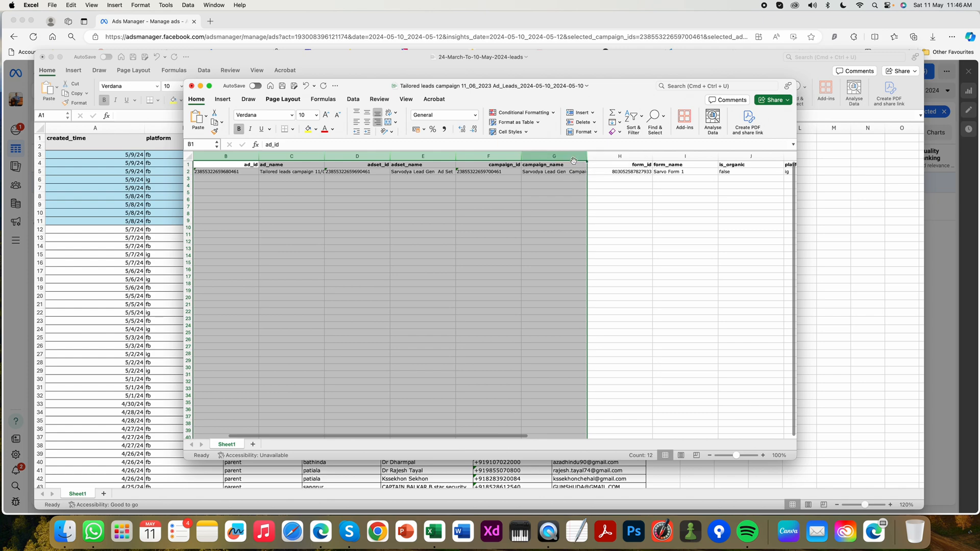
{"action": "left_click", "coordinate": [629, 159], "text": "shift"}
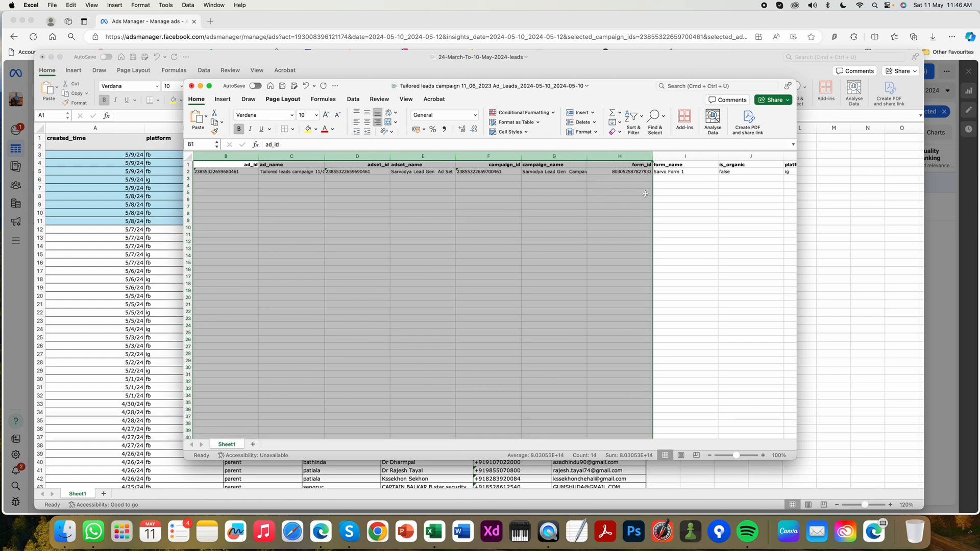
{"action": "scroll", "coordinate": [645, 194], "scroll_direction": "right", "scroll_amount": 3}
{"action": "left_click", "coordinate": [611, 159], "text": "shift"}
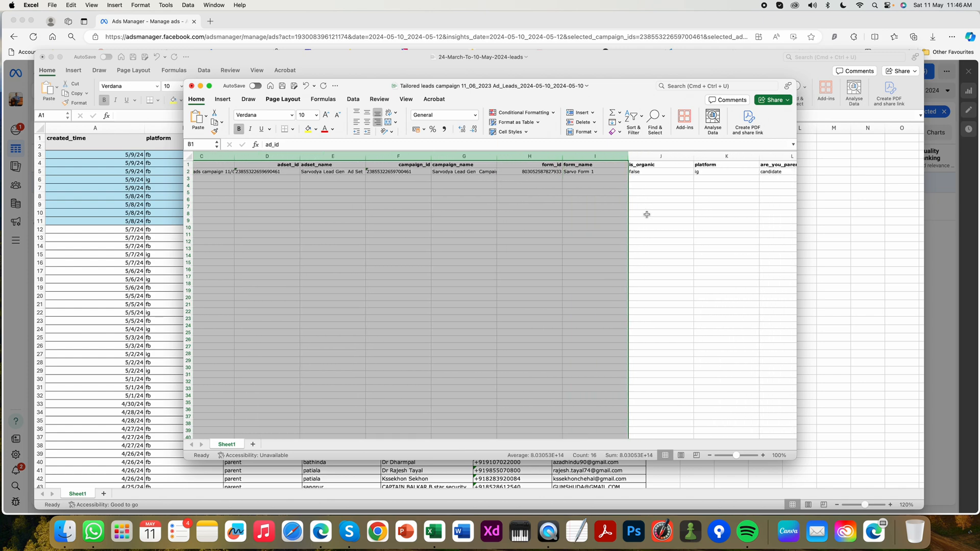
{"action": "scroll", "coordinate": [645, 213], "scroll_direction": "right", "scroll_amount": 3}
{"action": "left_click", "coordinate": [500, 156], "text": "shift"}
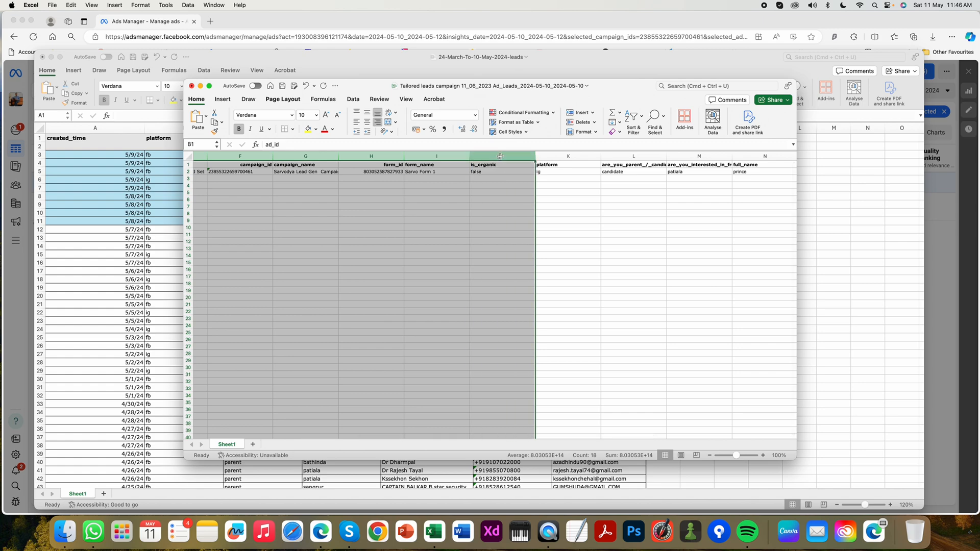
{"action": "right_click", "coordinate": [416, 194]}
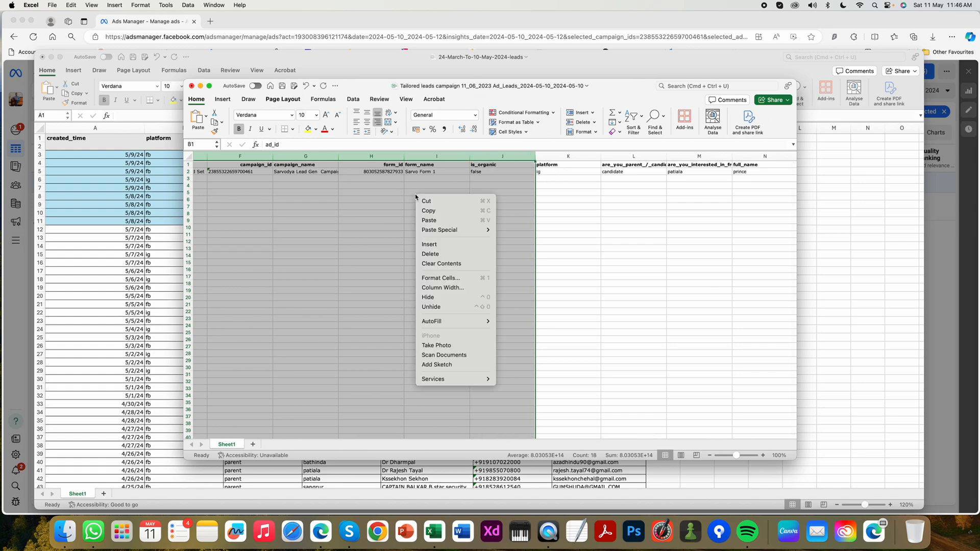
{"action": "left_click", "coordinate": [442, 255]}
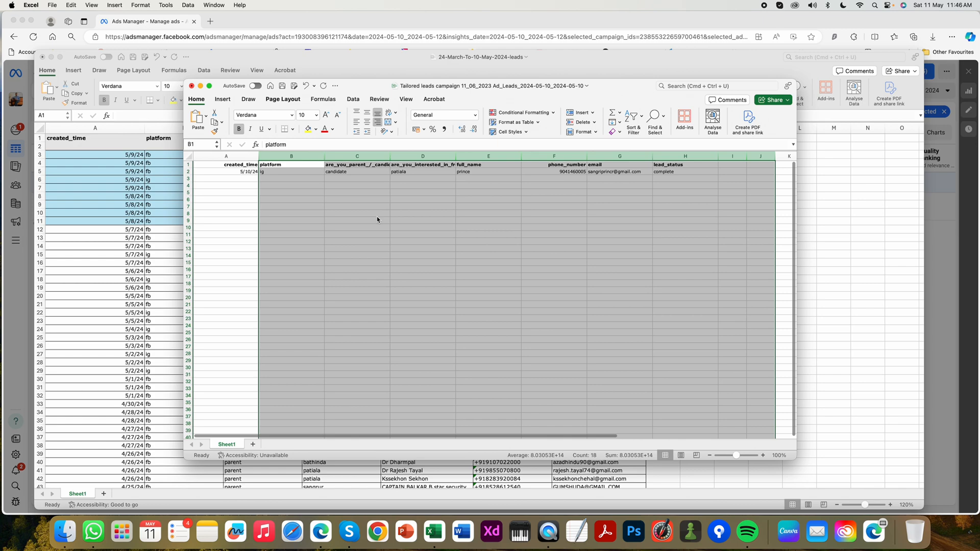
{"action": "left_click", "coordinate": [286, 199]}
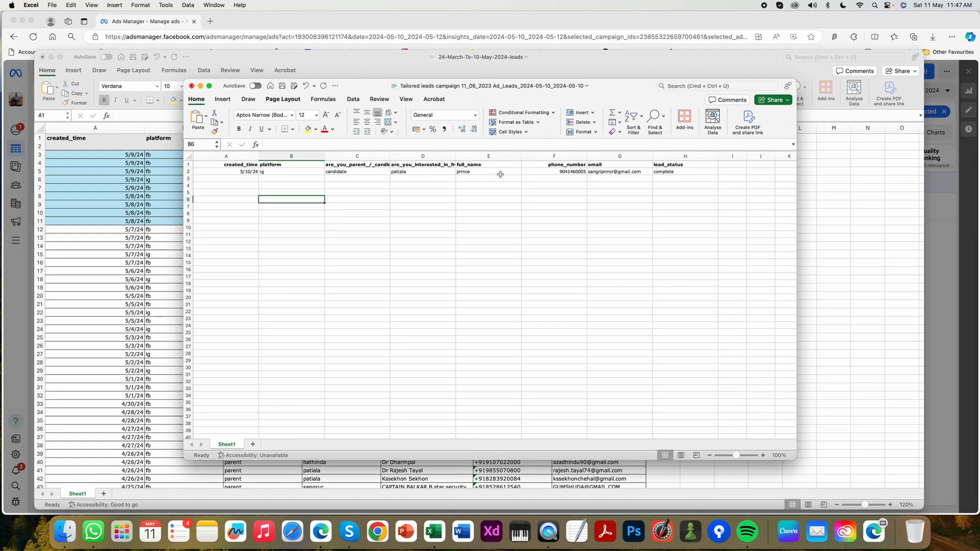
Delete the lead_status column from the downloaded leads sheet.
{"action": "left_click", "coordinate": [685, 156]}
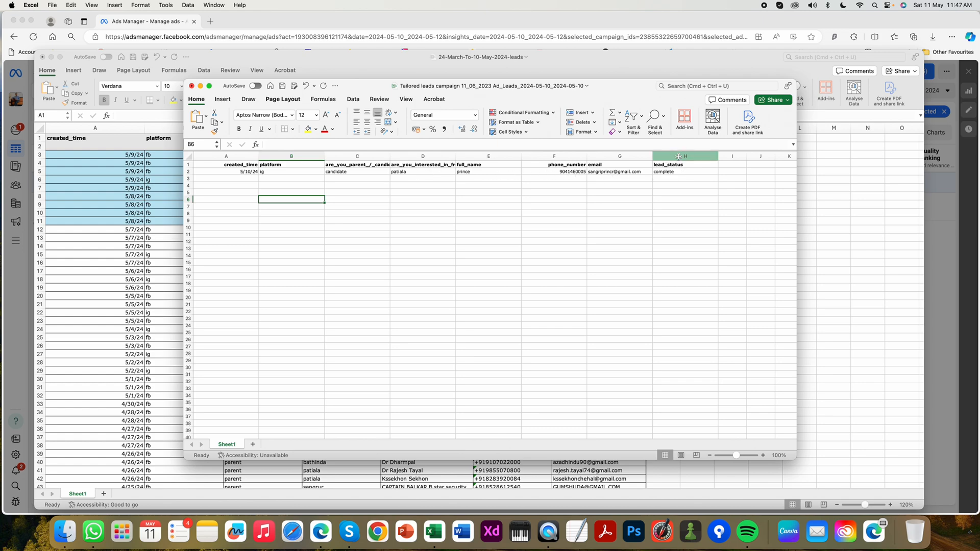
{"action": "right_click", "coordinate": [679, 220]}
{"action": "left_click", "coordinate": [716, 280]}
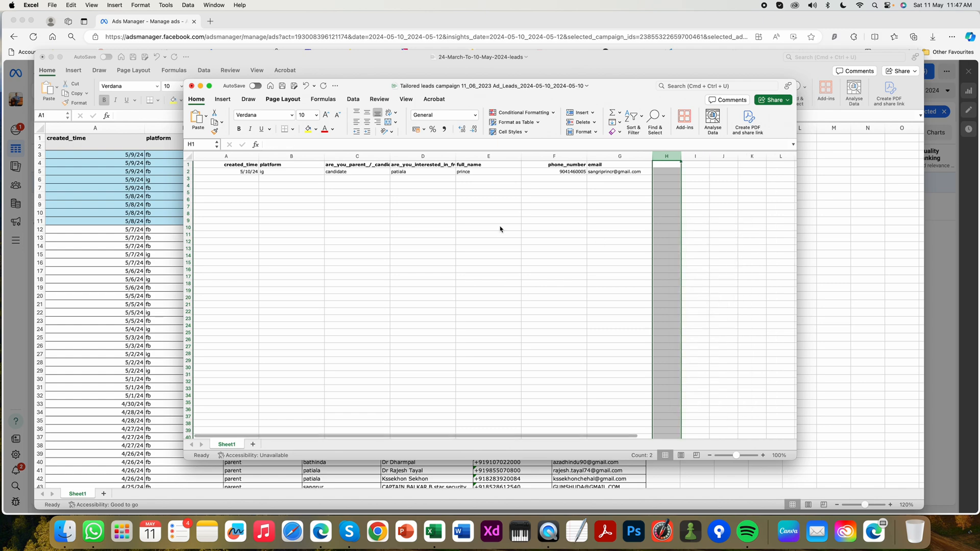
{"action": "left_click", "coordinate": [326, 198]}
Copy the lead row from created_time to email and paste it into empty row 2 of the 24-March-To-10-May-2024-leads workbook.
{"action": "left_click_drag", "start_coordinate": [232, 176], "coordinate": [623, 172]}
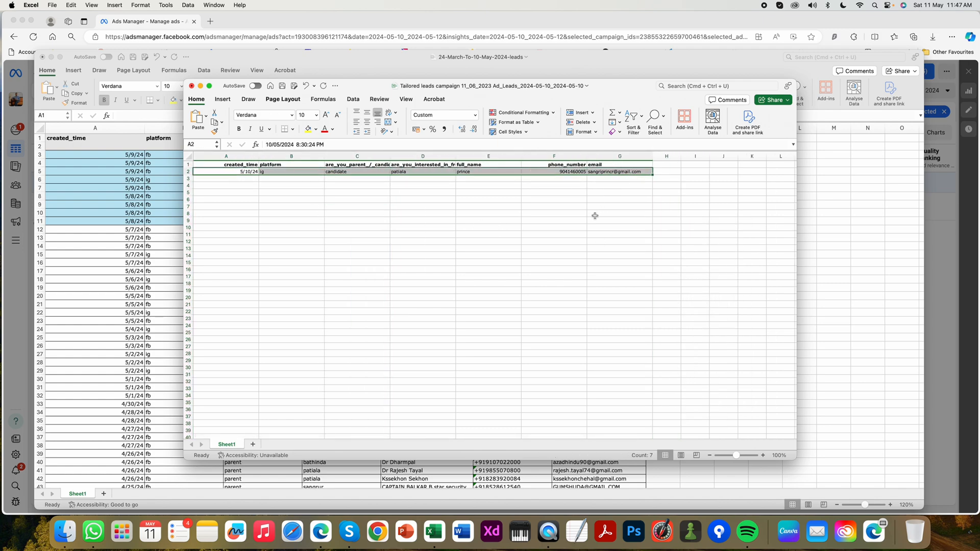
{"action": "key", "text": "super+c"}
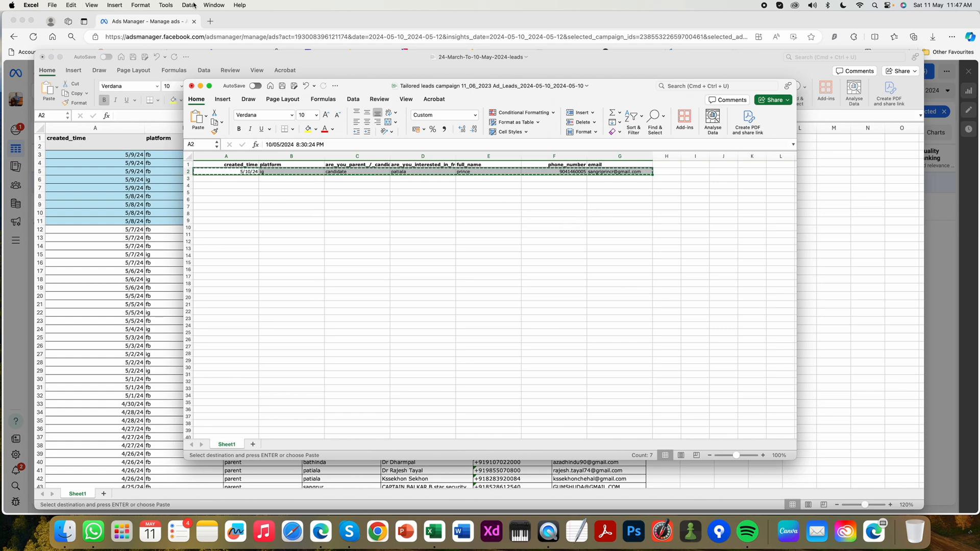
{"action": "left_click", "coordinate": [219, 9]}
{"action": "left_click", "coordinate": [256, 185]}
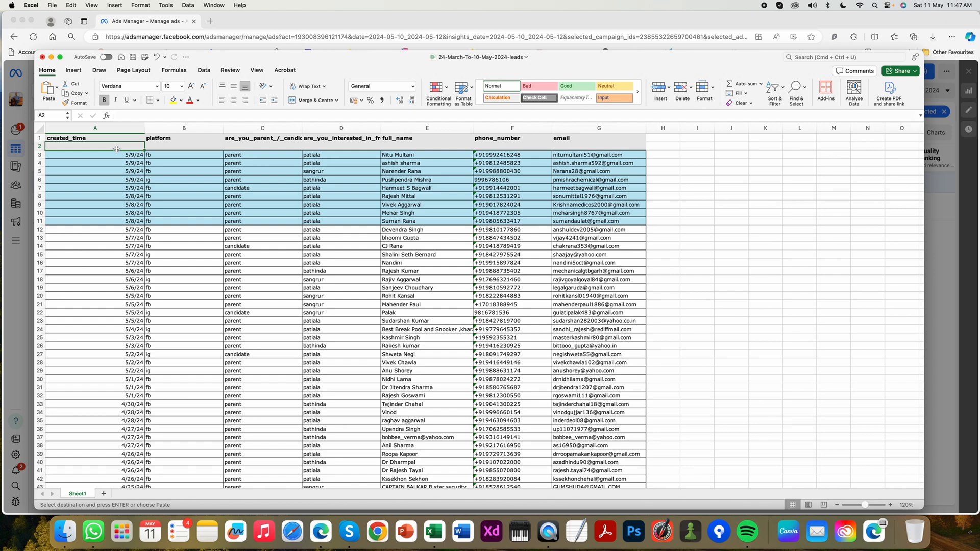
{"action": "key", "text": "super+v"}
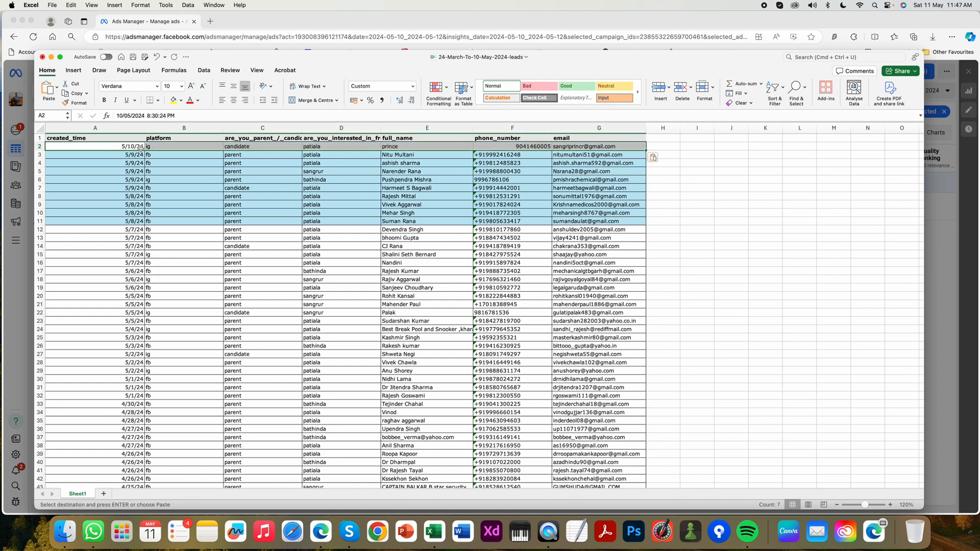
{"action": "left_click", "coordinate": [683, 149]}
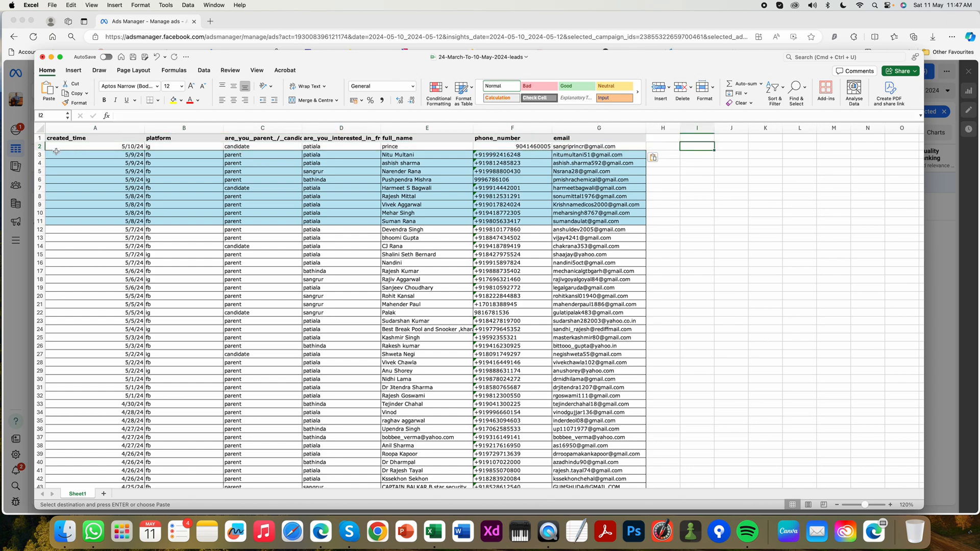
Fill the pasted lead row, from created_time to email, with light blue.
{"action": "left_click_drag", "start_coordinate": [115, 147], "coordinate": [587, 146]}
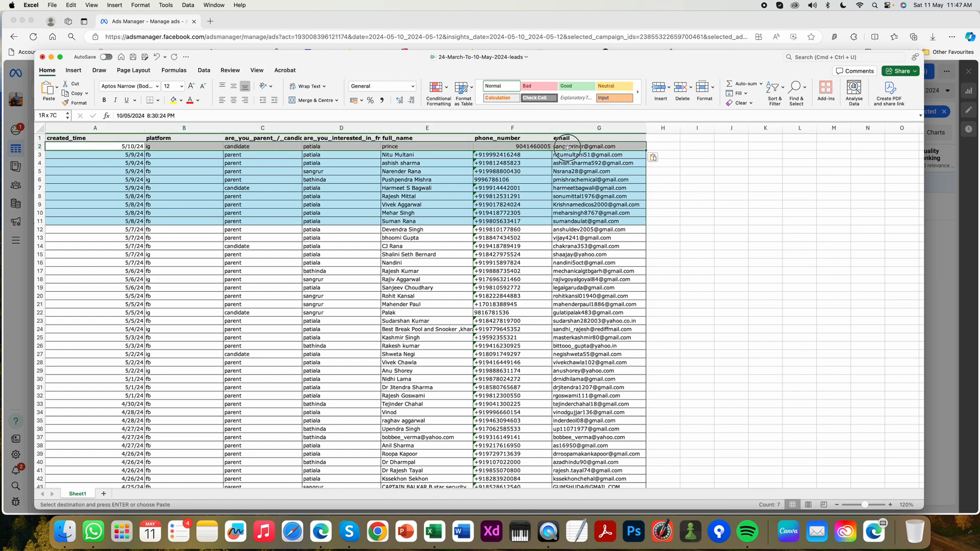
{"action": "left_click", "coordinate": [182, 101]}
{"action": "left_click", "coordinate": [224, 157]}
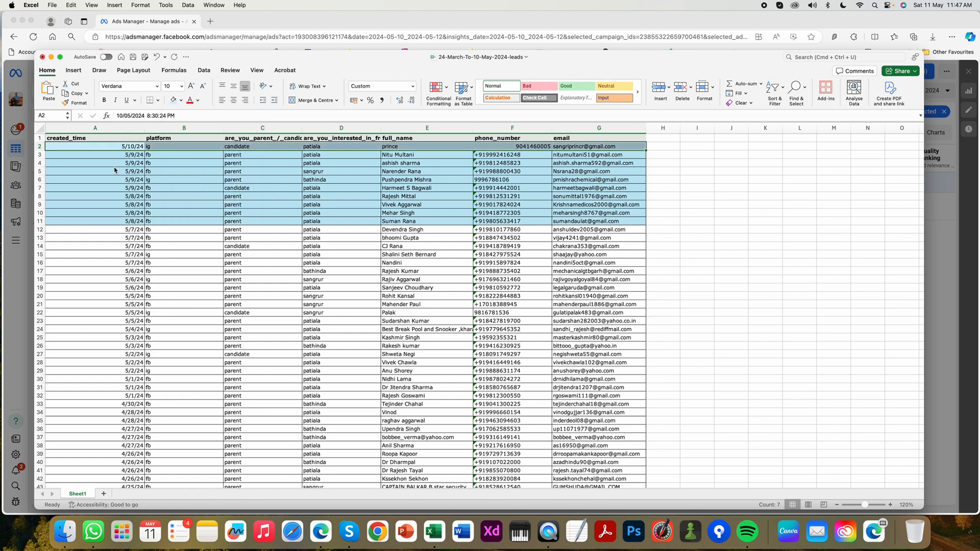
{"action": "left_click", "coordinate": [188, 202]}
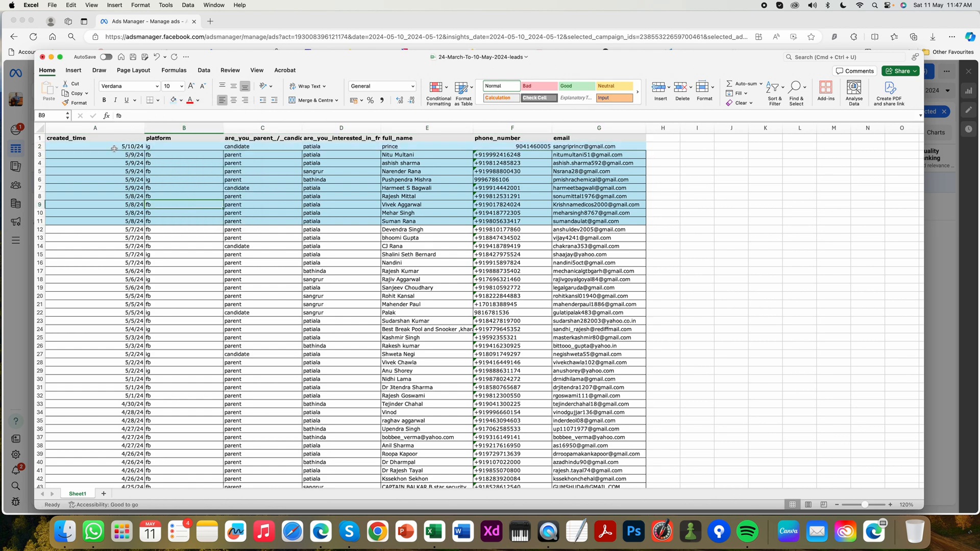
Apply All Borders to the pasted lead's cells, A2 through G2.
{"action": "left_click_drag", "start_coordinate": [115, 147], "coordinate": [569, 147]}
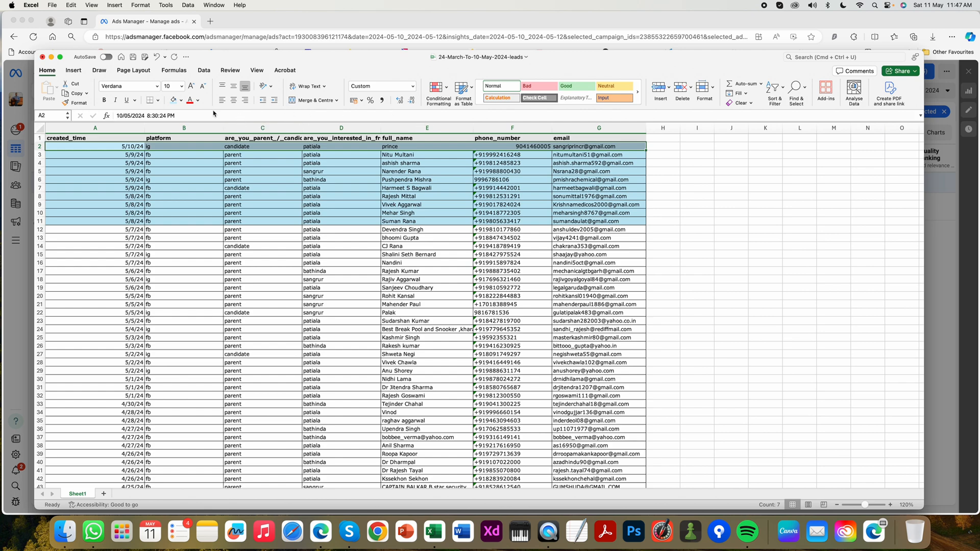
{"action": "left_click", "coordinate": [158, 100]}
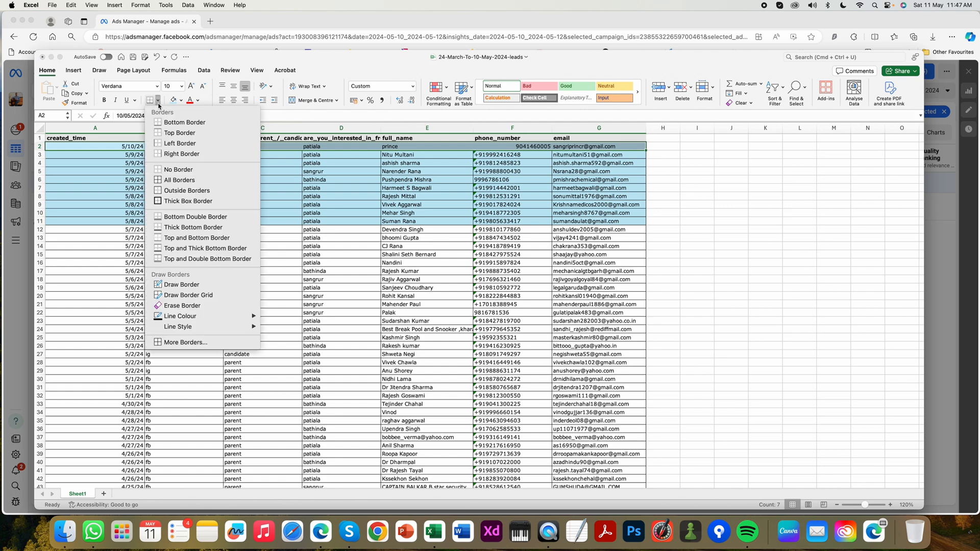
{"action": "left_click", "coordinate": [196, 183]}
{"action": "left_click", "coordinate": [200, 181]}
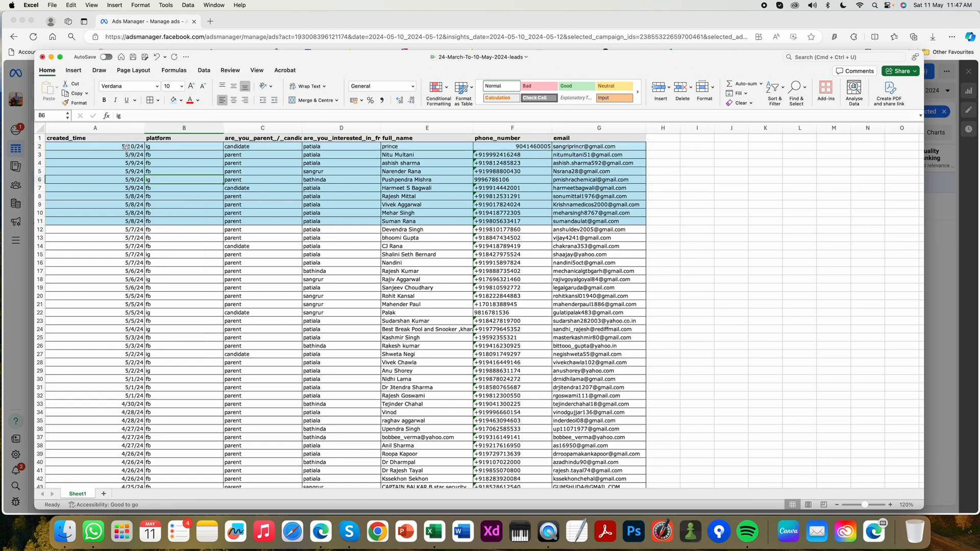
{"action": "left_click_drag", "start_coordinate": [125, 147], "coordinate": [597, 147]}
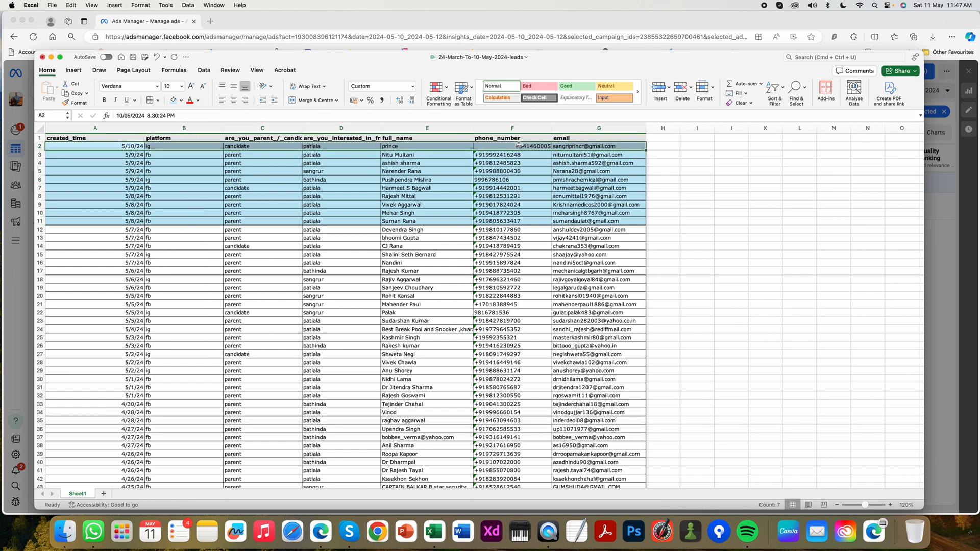
{"action": "left_click", "coordinate": [181, 101]}
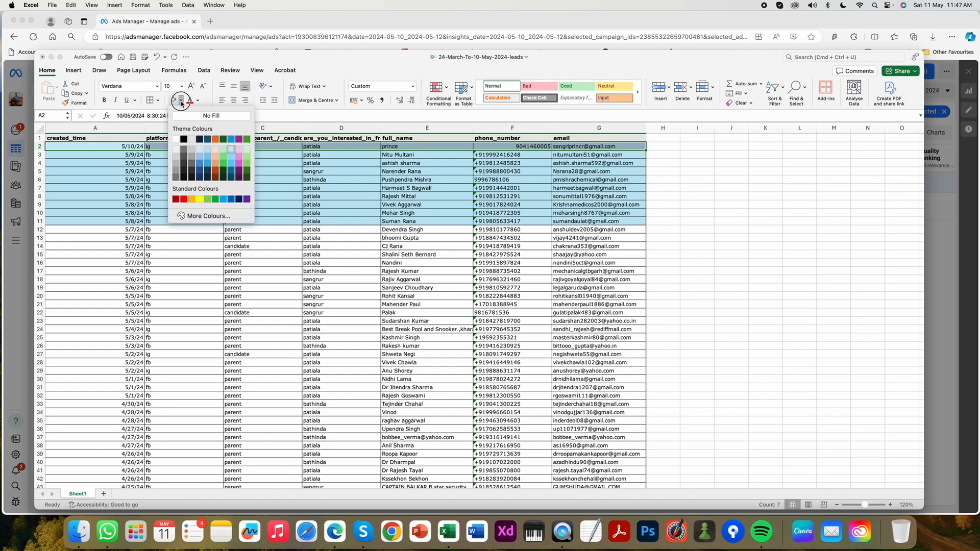
{"action": "left_click", "coordinate": [200, 58]}
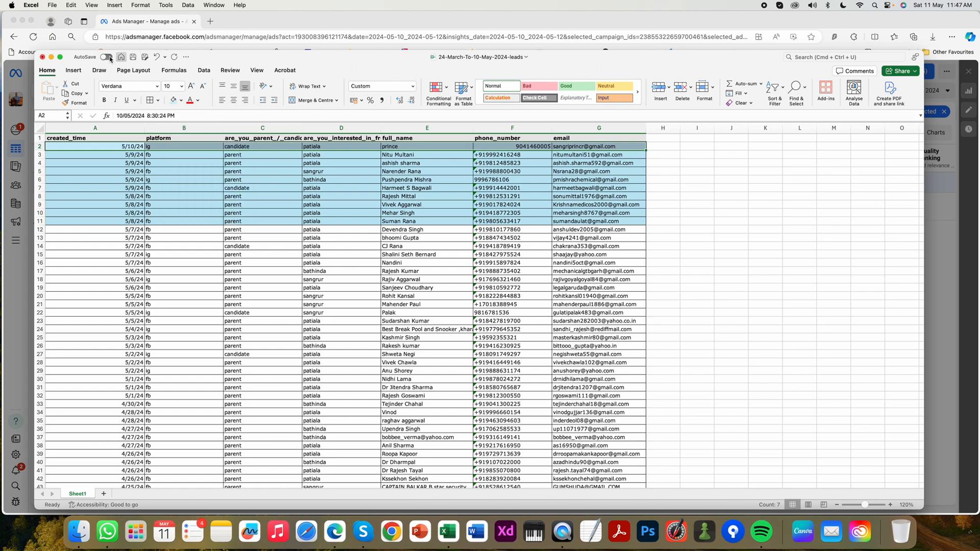
Save a copy of the leads workbook as 24-March-To-11-May-2024-leads in the Sarvodaya-data-leads folder, in Excel Workbook (.xlsx) format.
{"action": "left_click", "coordinate": [53, 5]}
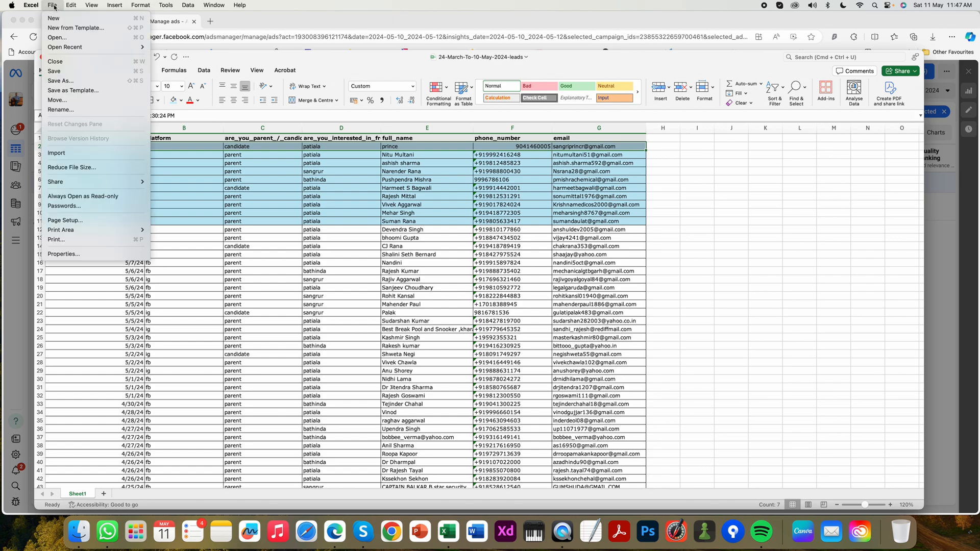
{"action": "left_click", "coordinate": [69, 83]}
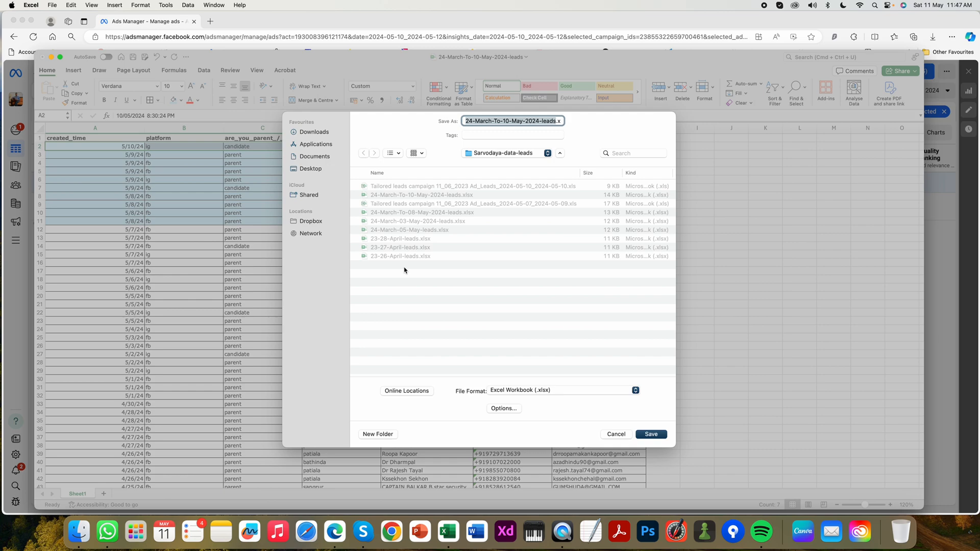
{"action": "left_click", "coordinate": [521, 390]}
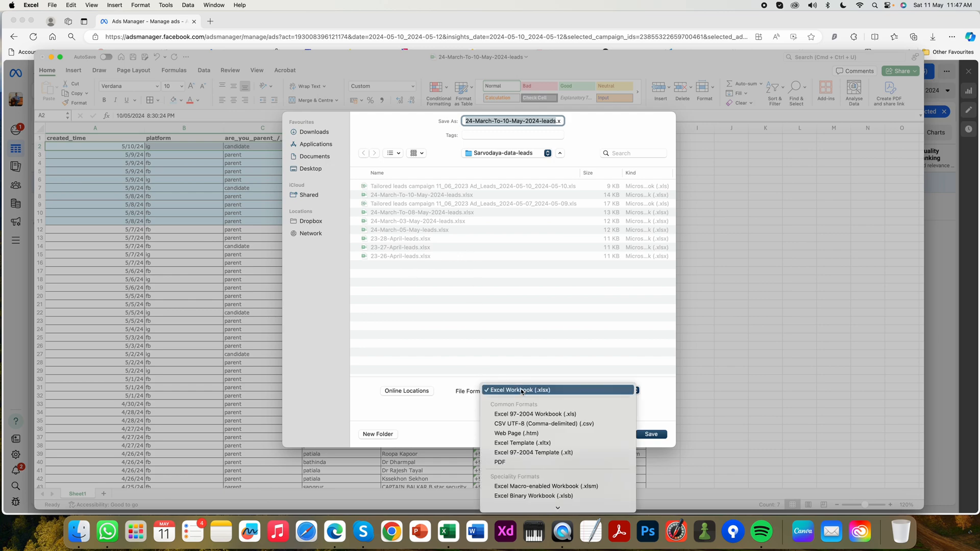
{"action": "left_click", "coordinate": [541, 391]}
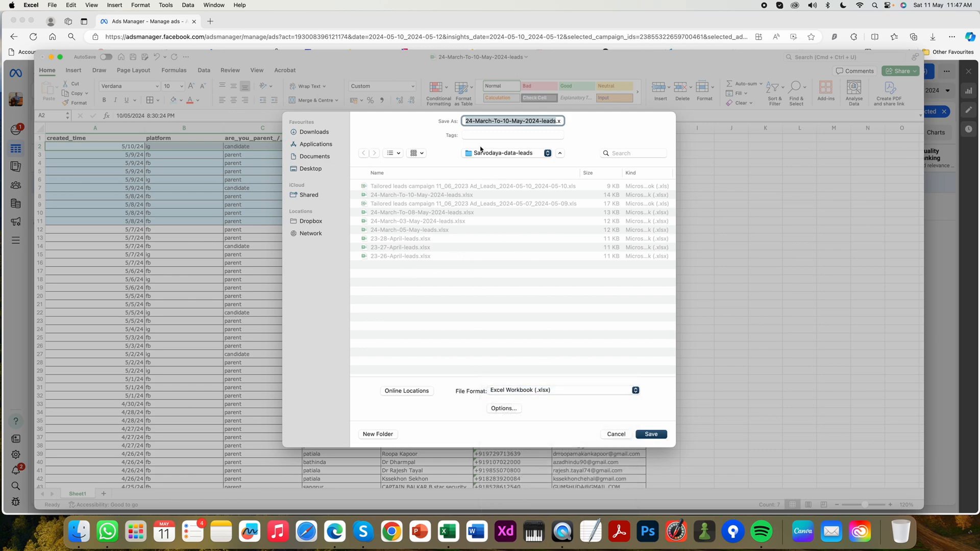
{"action": "left_click", "coordinate": [472, 122]}
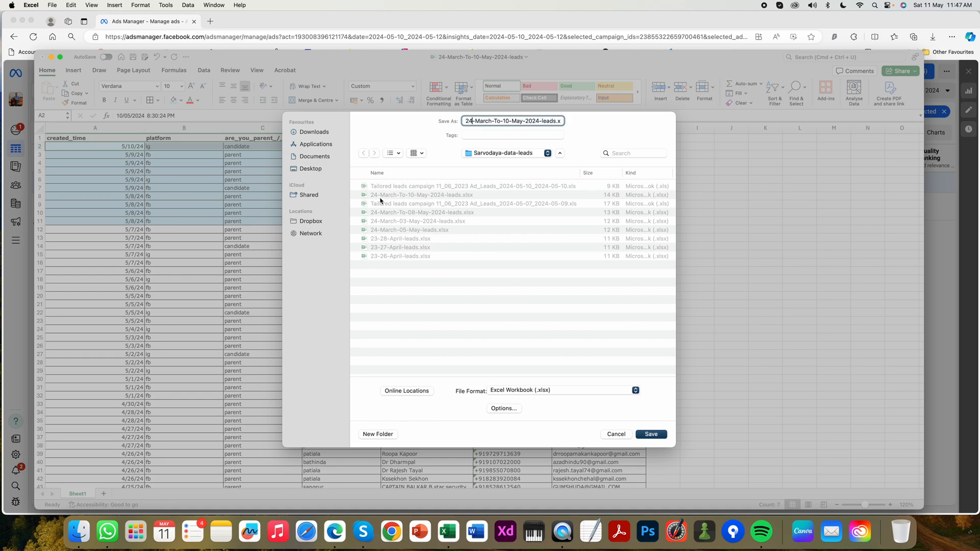
{"action": "left_click", "coordinate": [506, 122]}
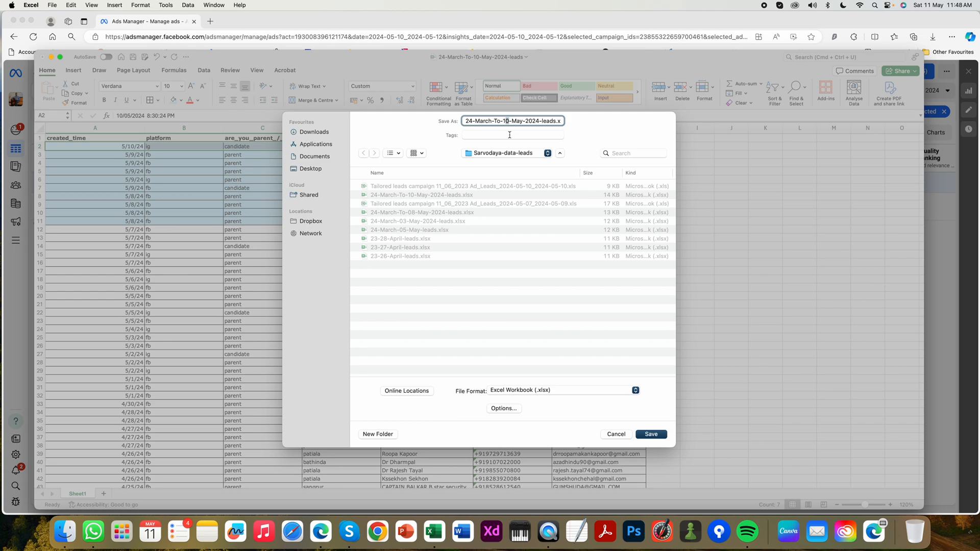
{"action": "key", "text": "Delete"}
{"action": "type", "text": "1"}
{"action": "key", "text": "Return"}
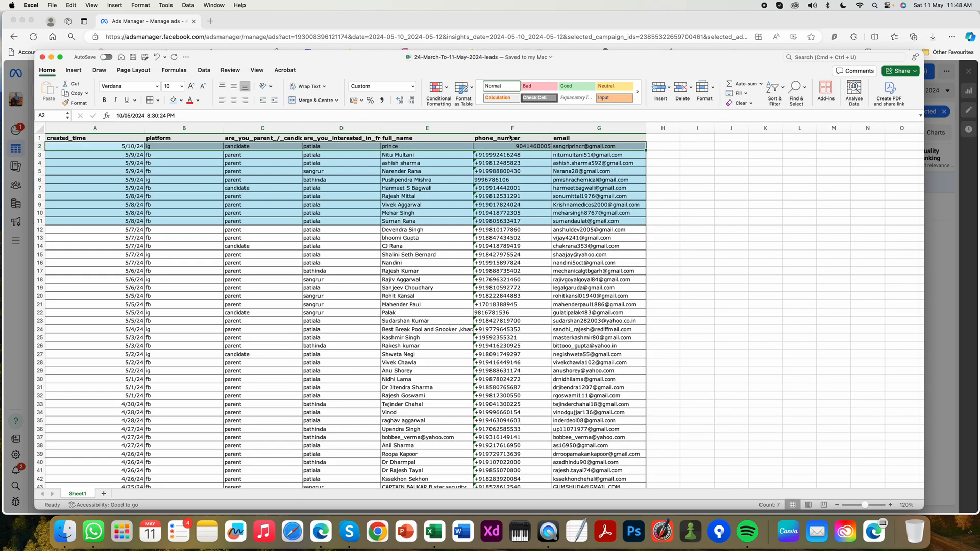
Close both leads workbooks, without saving the downloaded one, and close the Download Leads dialog in Ads Manager.
{"action": "left_click", "coordinate": [43, 58]}
{"action": "left_click", "coordinate": [192, 87]}
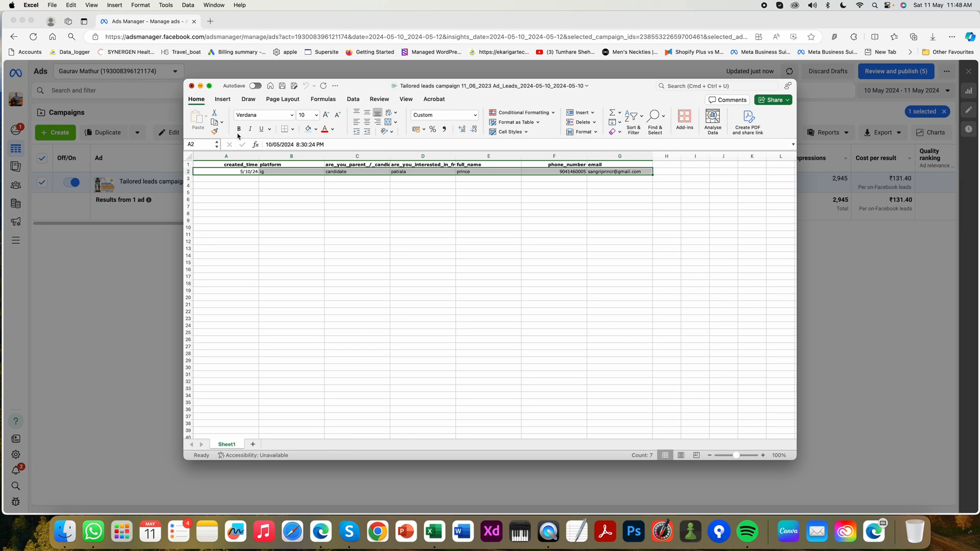
{"action": "left_click", "coordinate": [457, 314]}
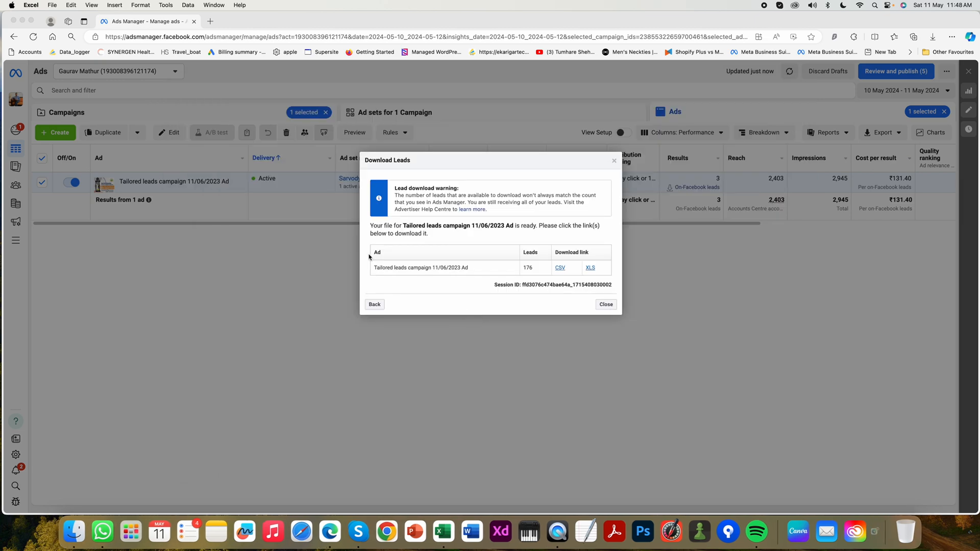
{"action": "left_click", "coordinate": [603, 308]}
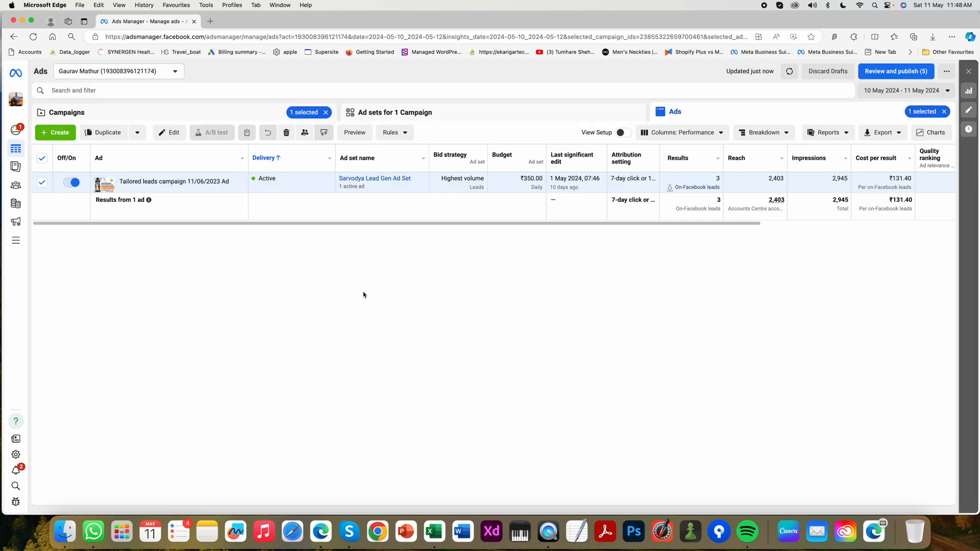
Switch to Finder, open the Sarvodaya-data-leads folder on the Desktop and sort its files by date modified, newest first.
{"action": "left_click", "coordinate": [62, 538]}
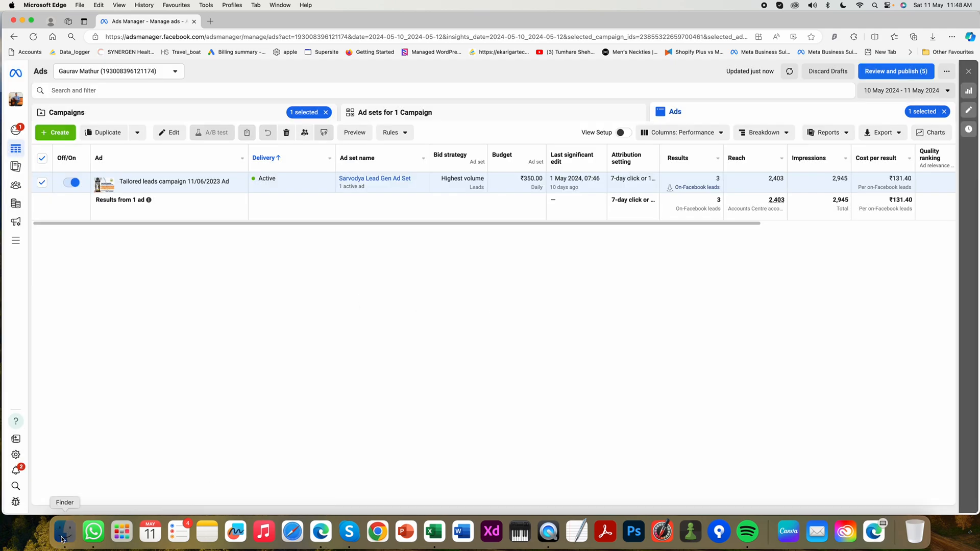
{"action": "left_click", "coordinate": [289, 176]}
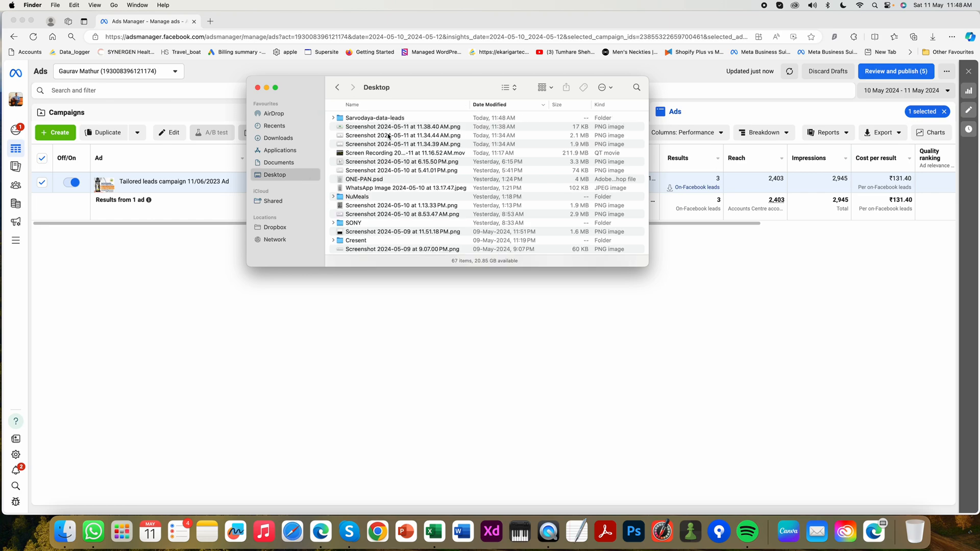
{"action": "double_click", "coordinate": [379, 119]}
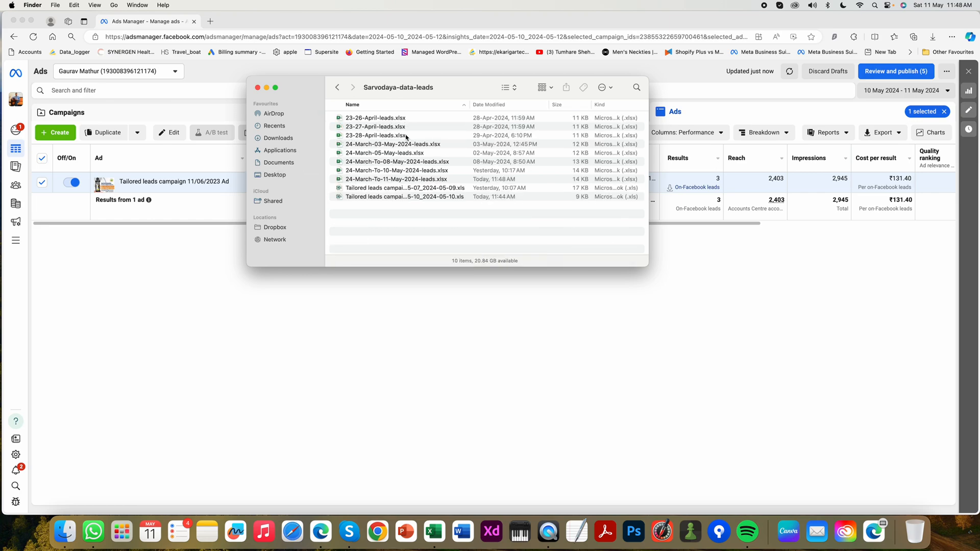
{"action": "left_click", "coordinate": [505, 105]}
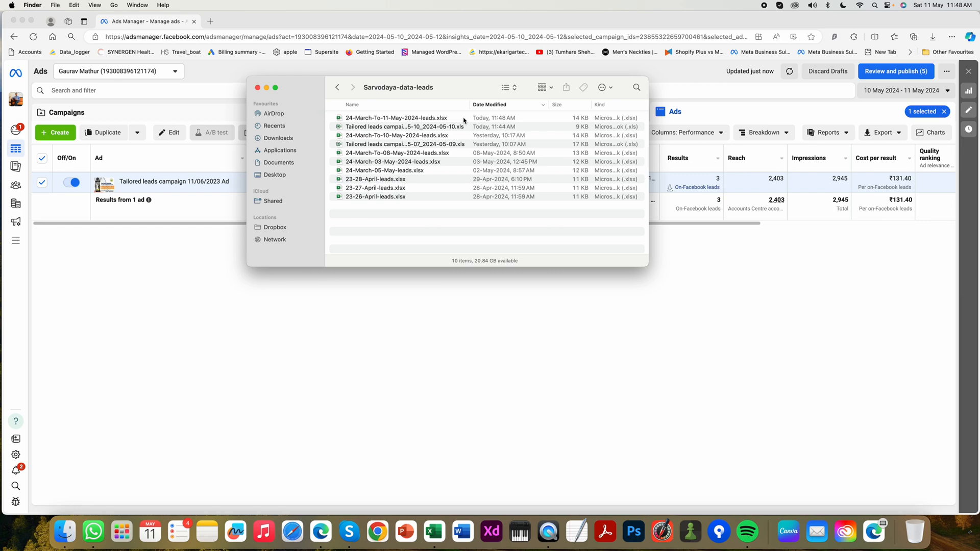
Preview 24-March-To-11-May-2024-leads.xlsx with Quick Look to check the combined leads list, and close the preview.
{"action": "left_click", "coordinate": [380, 119]}
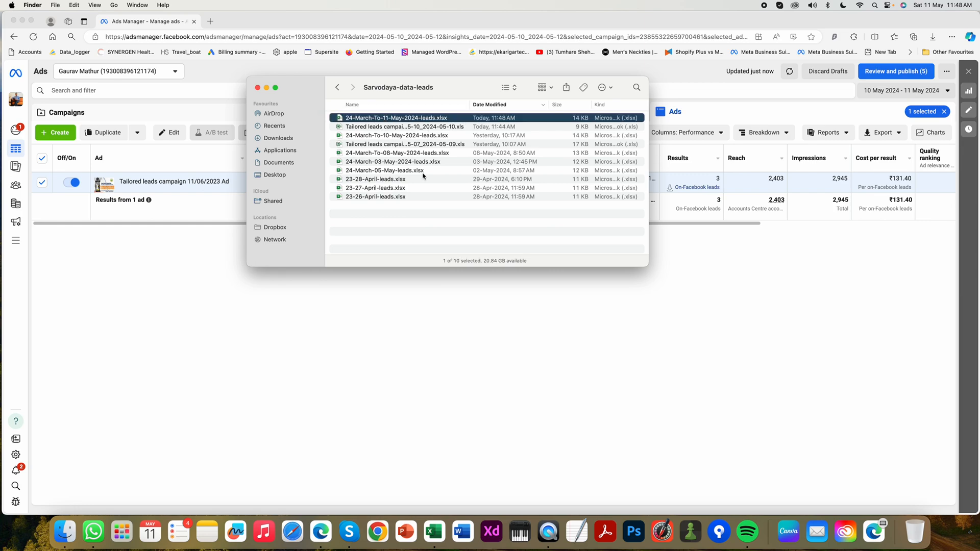
{"action": "key", "text": "space"}
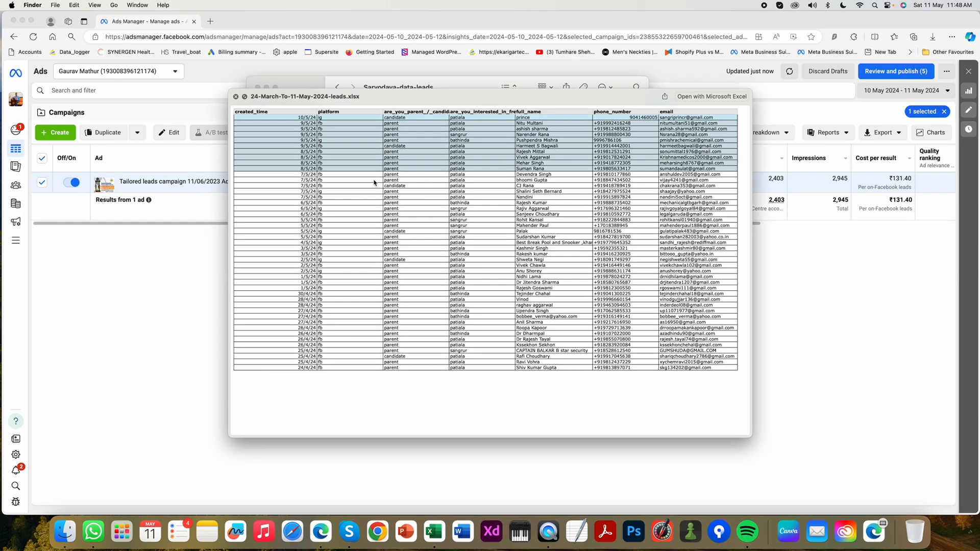
{"action": "left_click", "coordinate": [236, 97]}
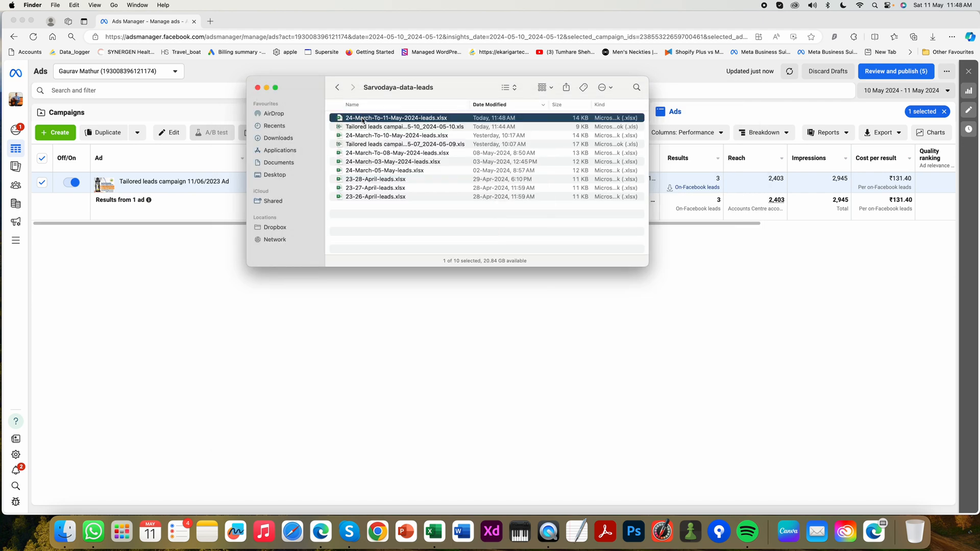